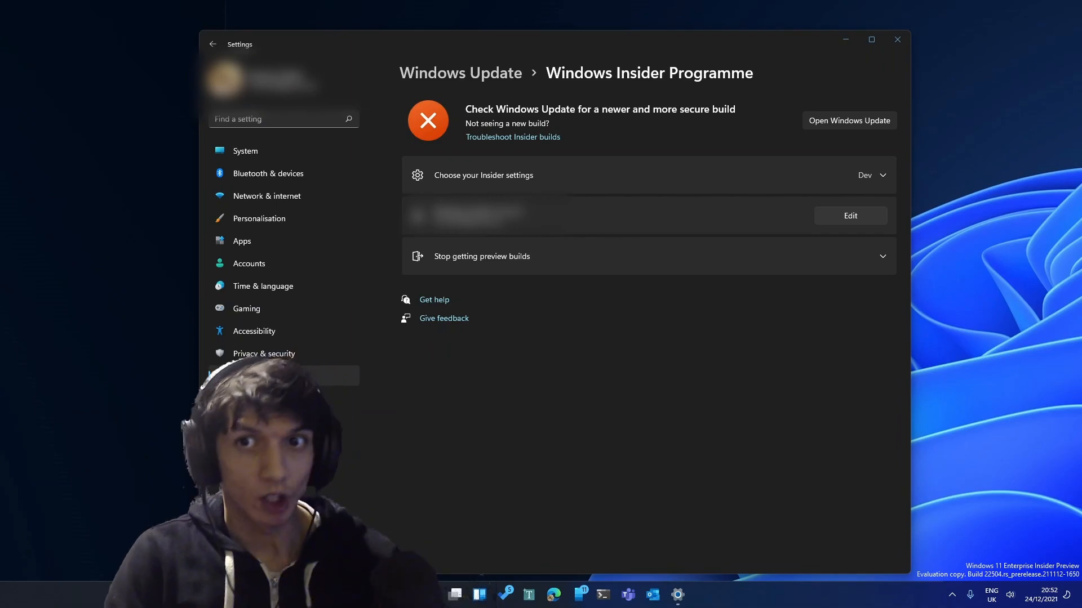
- Show the available Insider channel choices on the Windows Insider Programme page
left_click(561, 370)
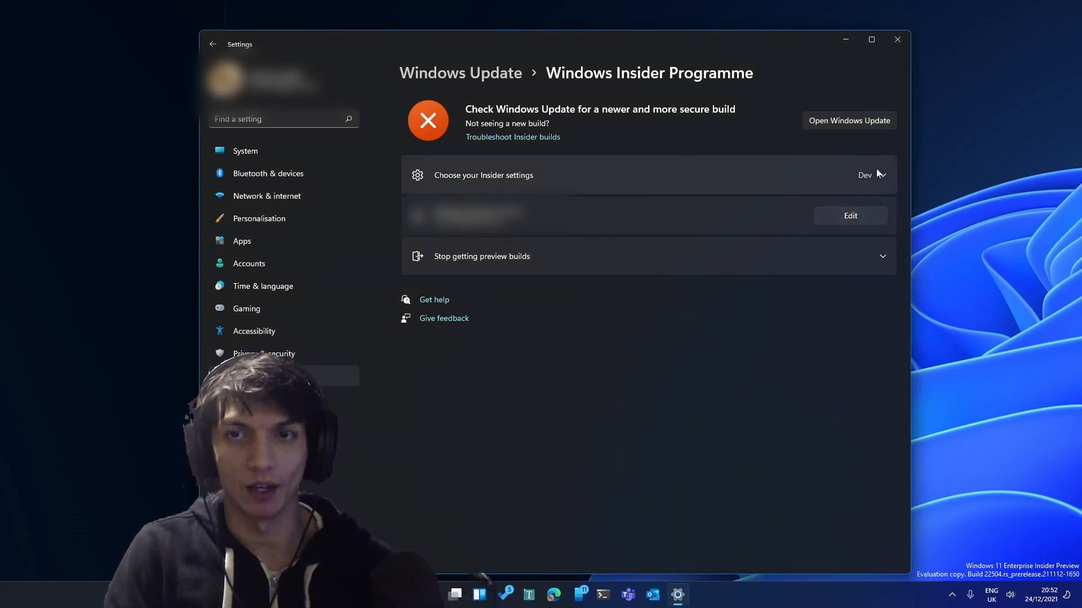
left_click(877, 174)
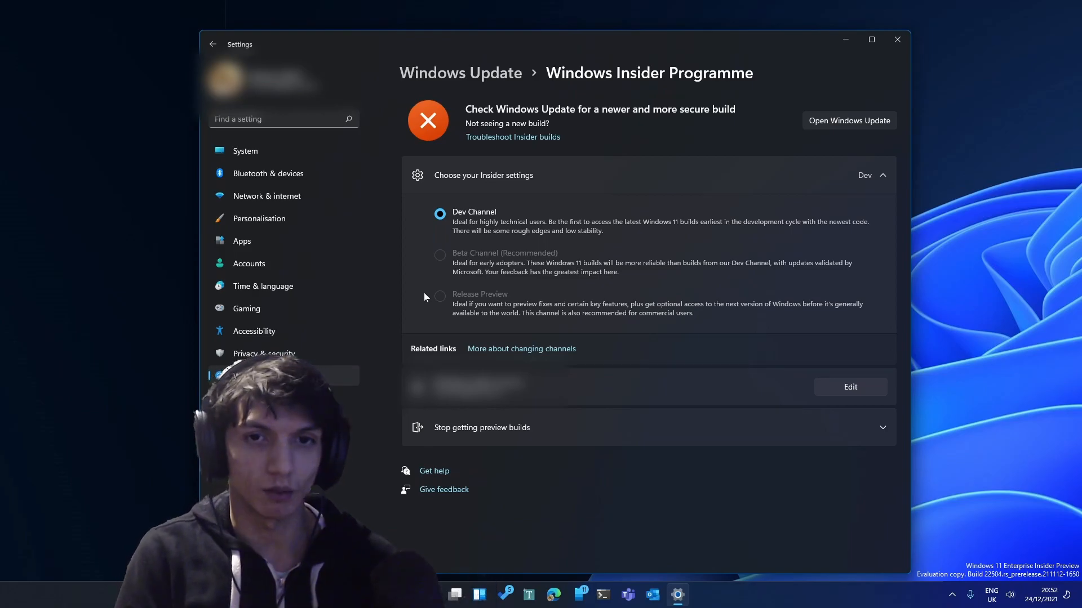
- Find Turn Windows features on or off, open it, and expand Hyper-V to inspect its Management Tools and Platform components
key("super")
type("turn")
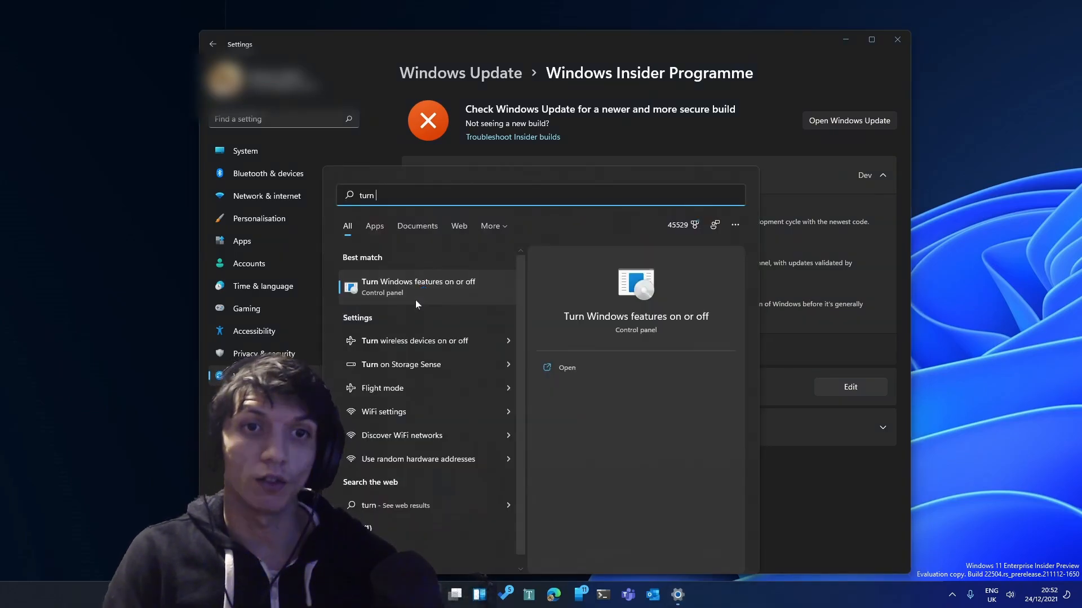
left_click(418, 296)
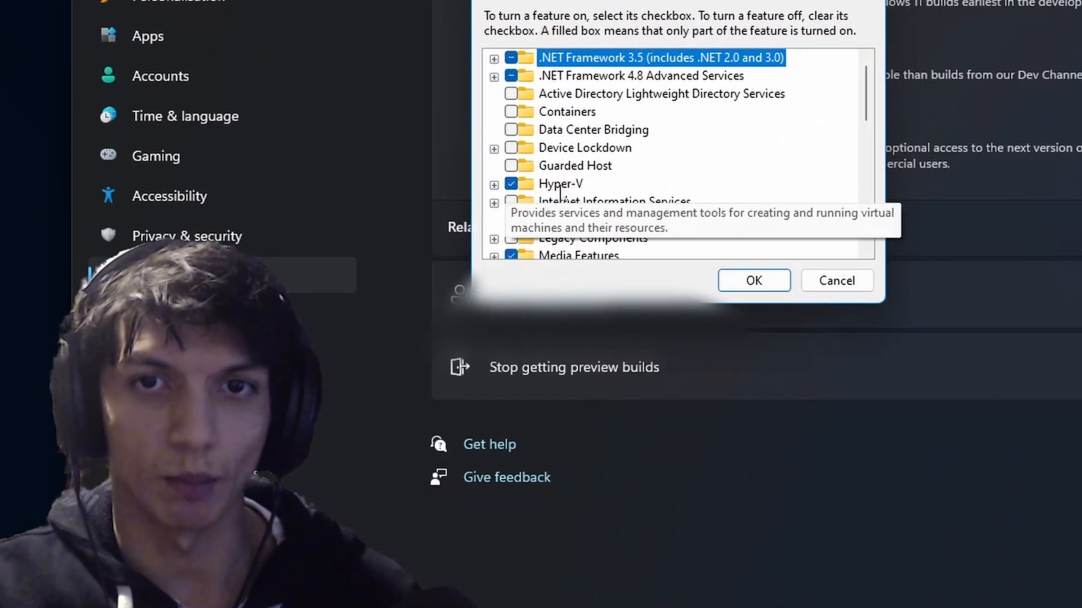
left_click(494, 185)
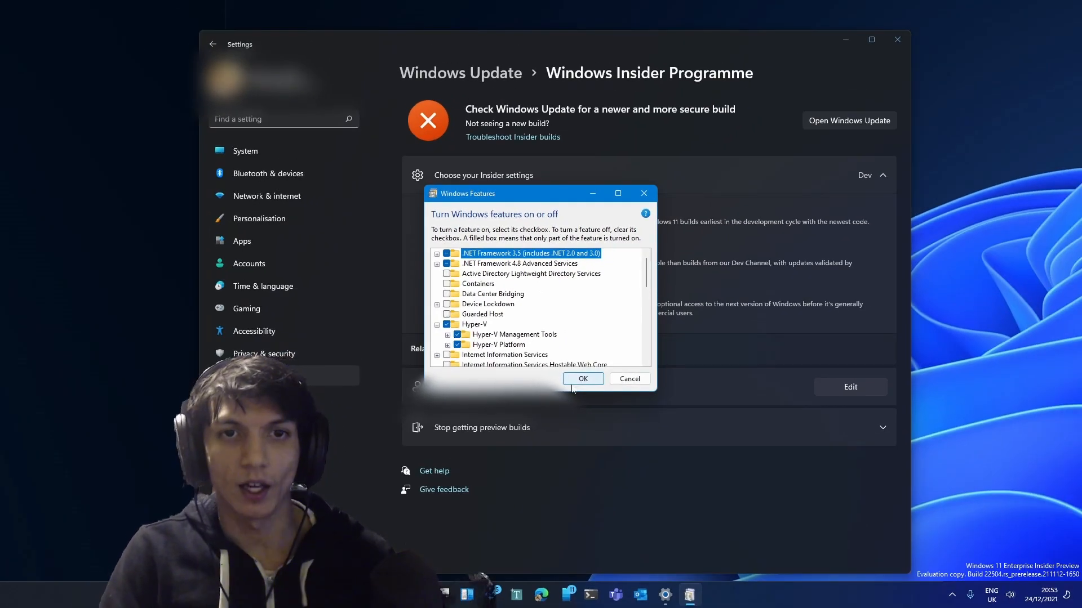
- Search for and open Hyper-V Manager, and close the Windows Features and Virtual Switch Manager windows
key("super")
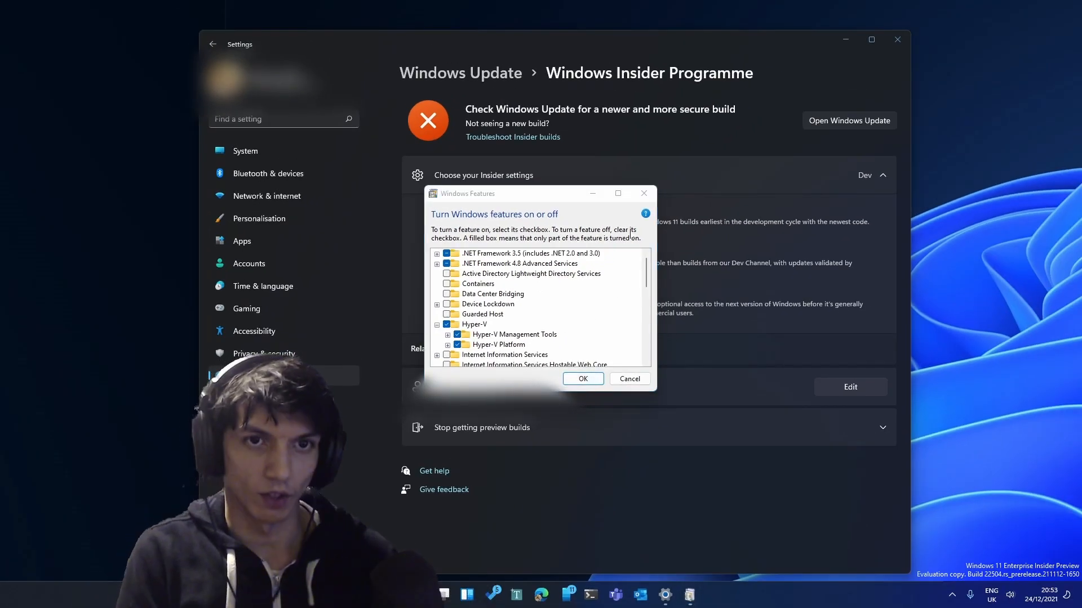
type("hyper-V Manager")
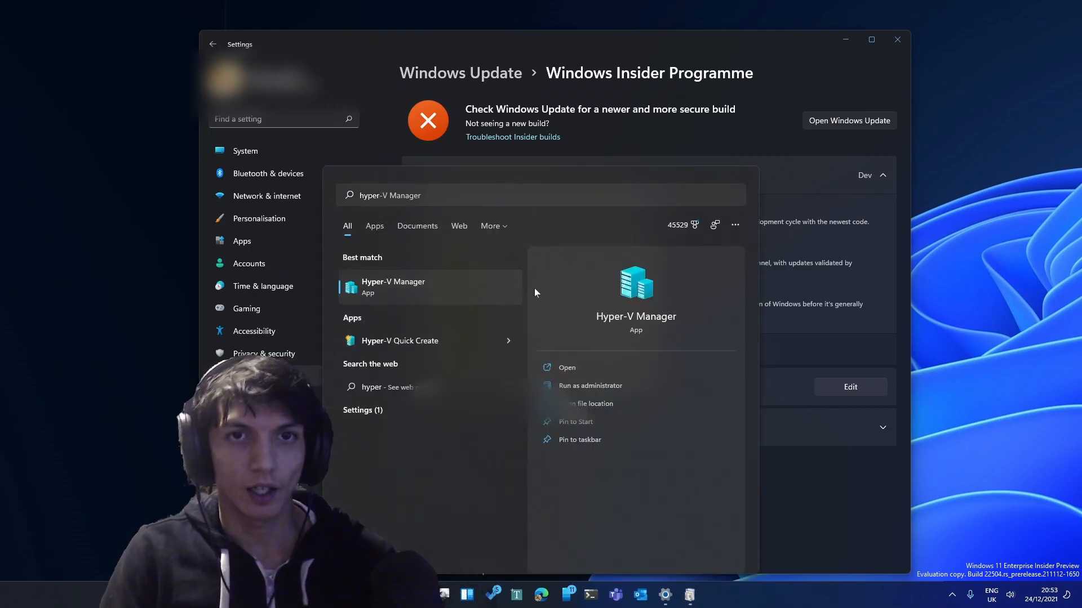
left_click(519, 286)
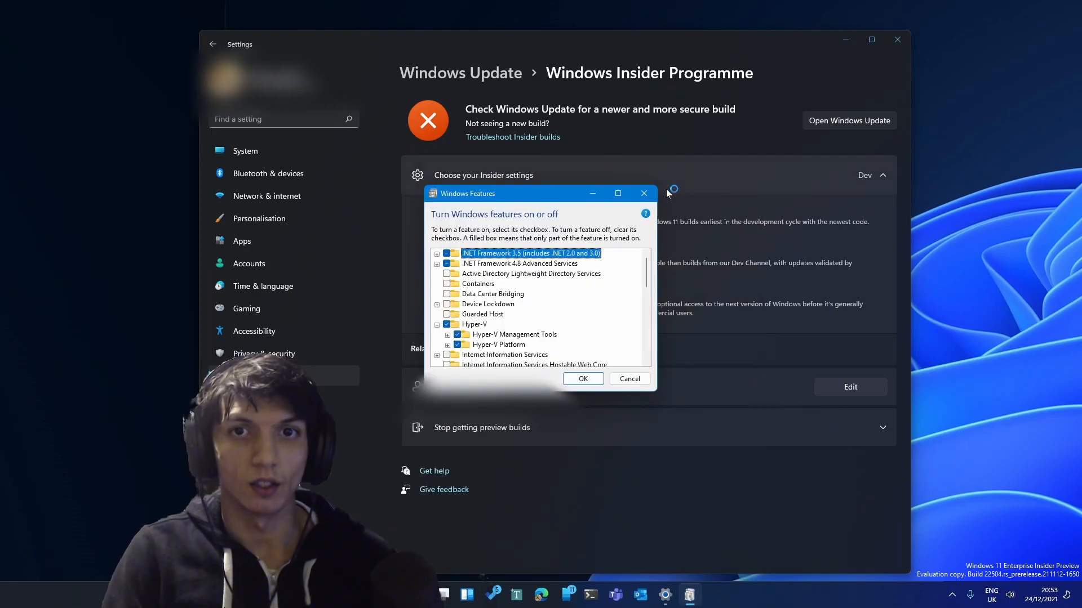
left_click(644, 193)
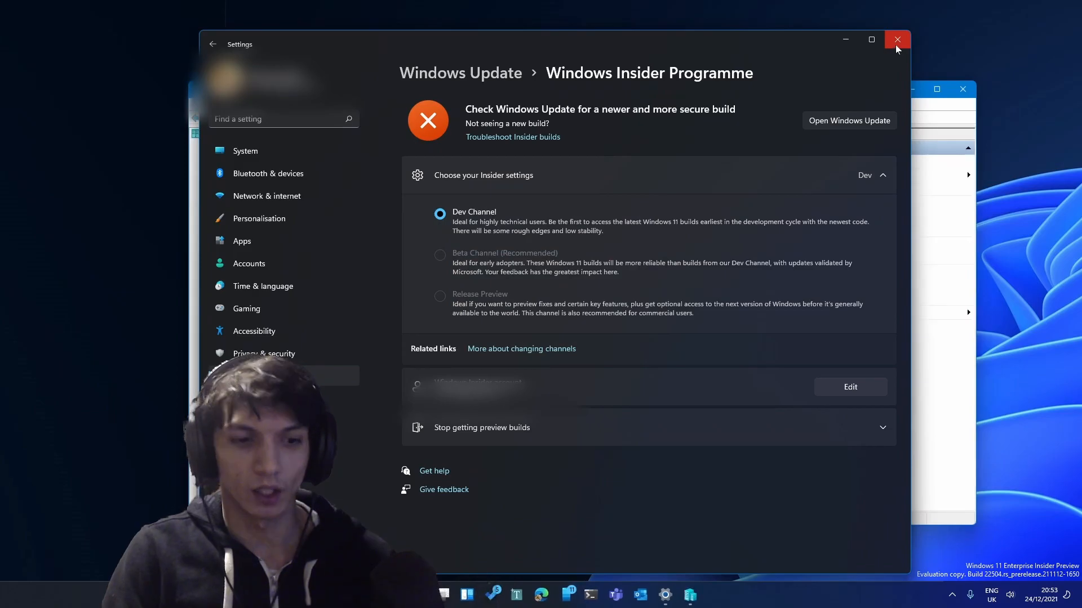
left_click(949, 218)
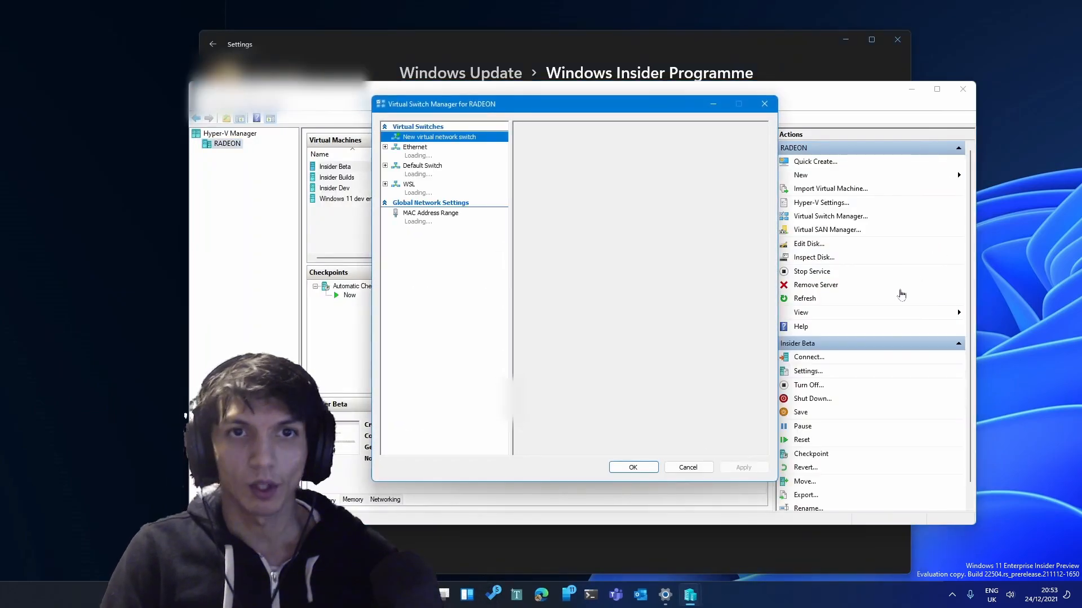
left_click(764, 104)
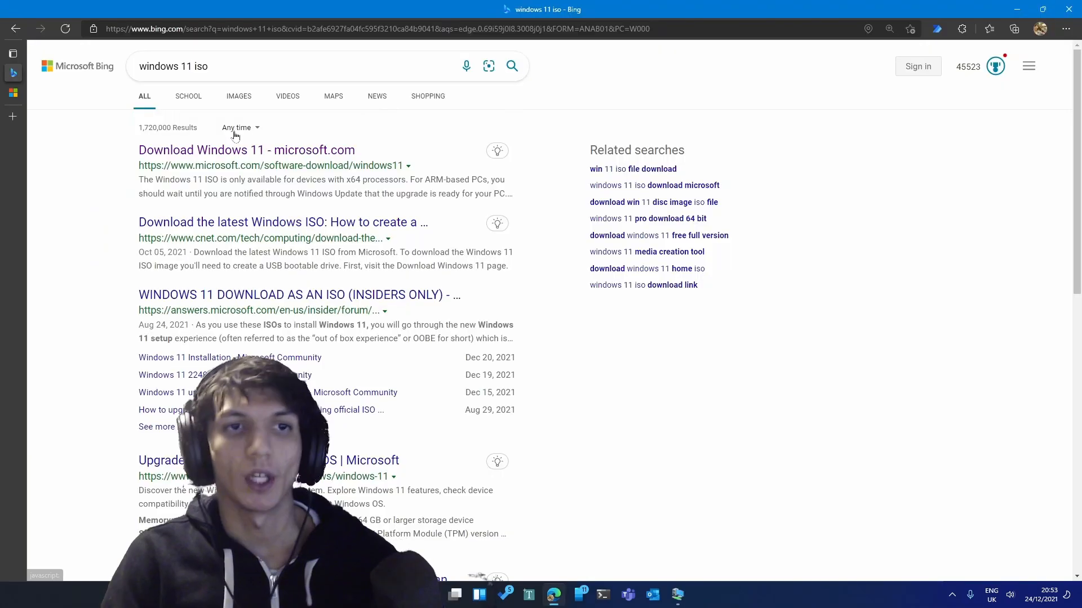
- Open Microsoft's Download Windows 11 page from the "windows 11 iso" search results in the browser
left_click_drag(217, 68, 92, 80)
left_click(94, 179)
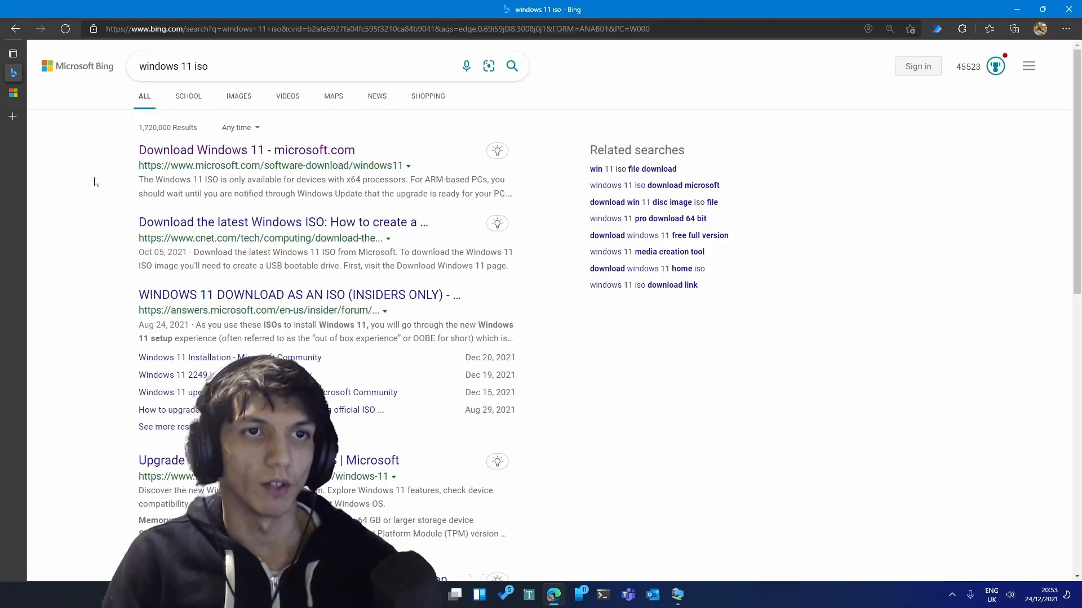
left_click(202, 158)
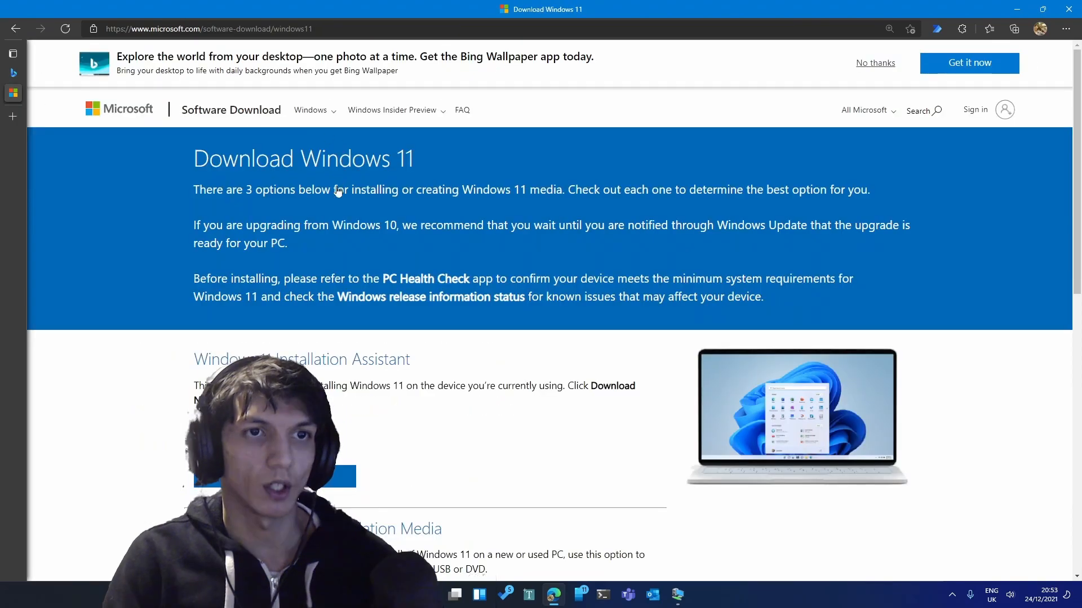
- Choose Windows 11 as the download in the Download Windows 11 Disk Image (ISO) section
scroll(284, 335, "down", 6)
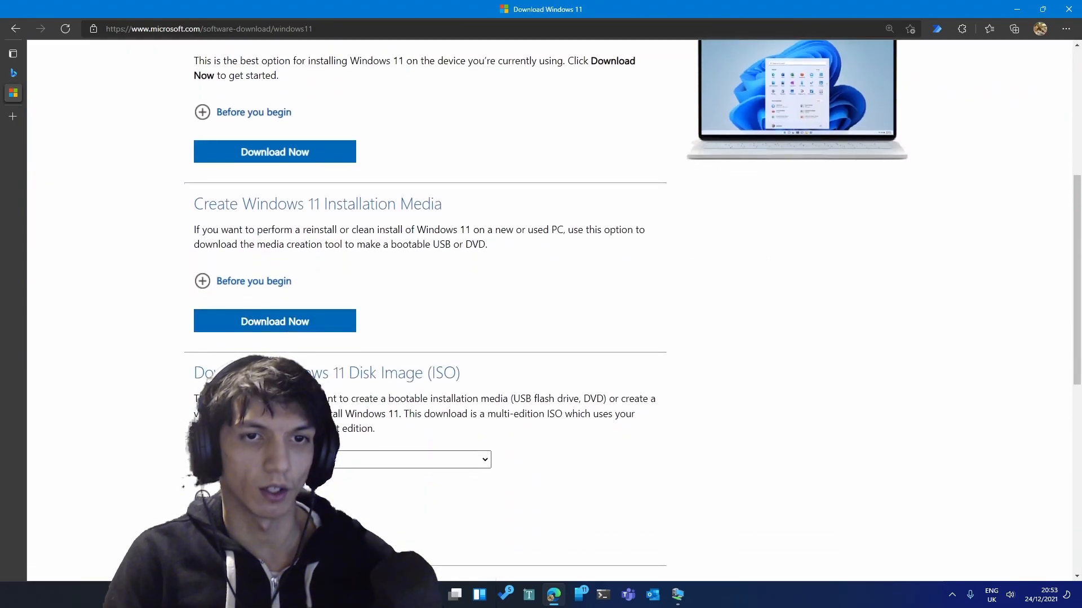
left_click(288, 460)
left_click(281, 502)
scroll(158, 388, "down", 2)
left_click_drag(160, 289, 485, 290)
left_click(496, 262)
left_click_drag(191, 322, 431, 360)
left_click(374, 460)
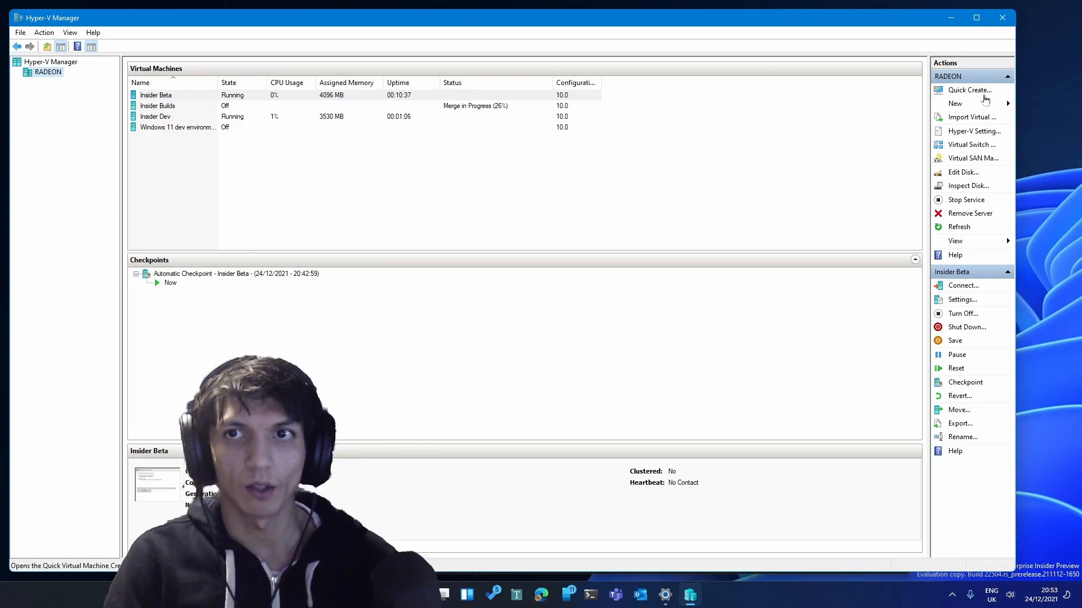
- Open Quick Create in Hyper-V Manager and examine the details of the Windows 11 dev environment image
left_click(969, 90)
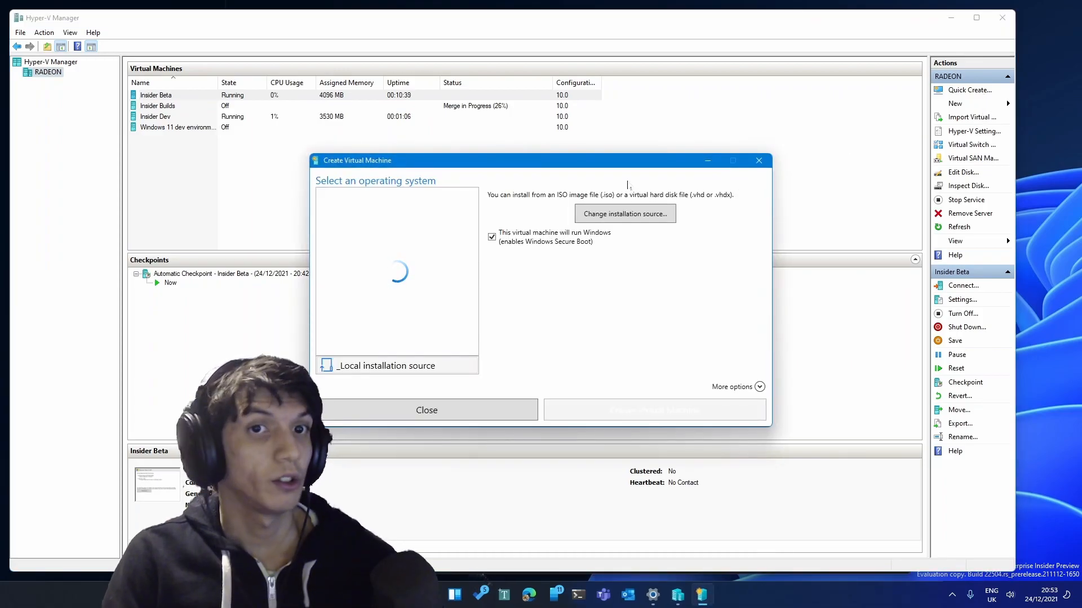
left_click(394, 262)
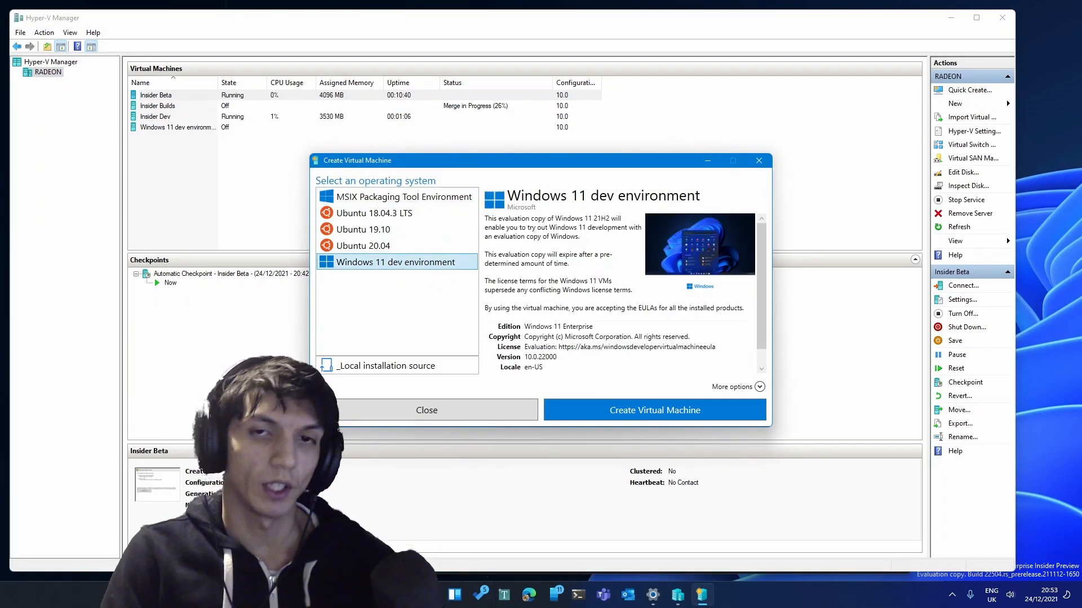
scroll(612, 361, "down", 1)
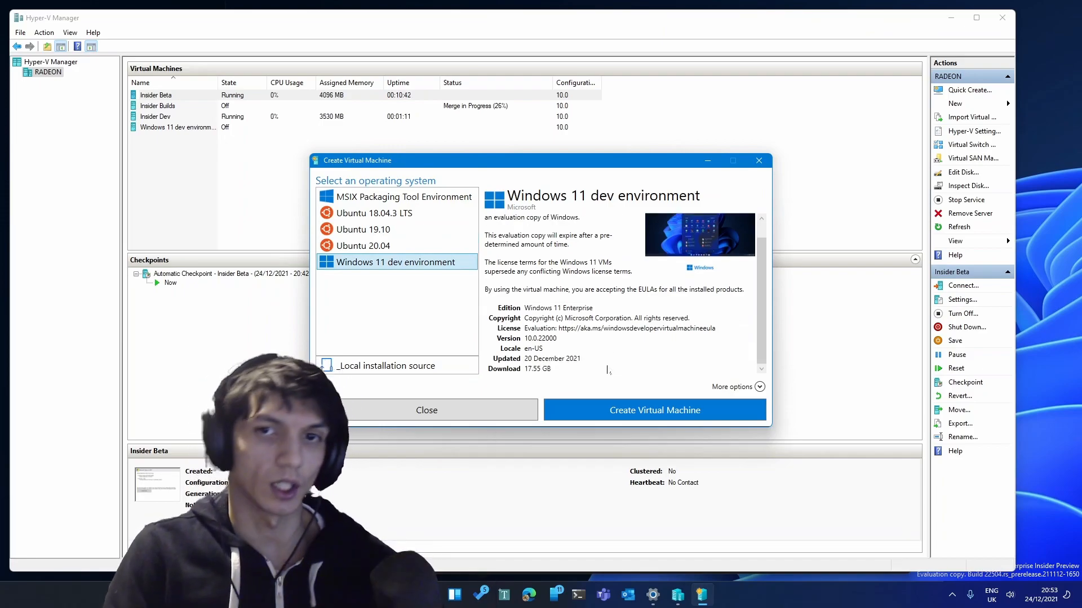
left_click(607, 372)
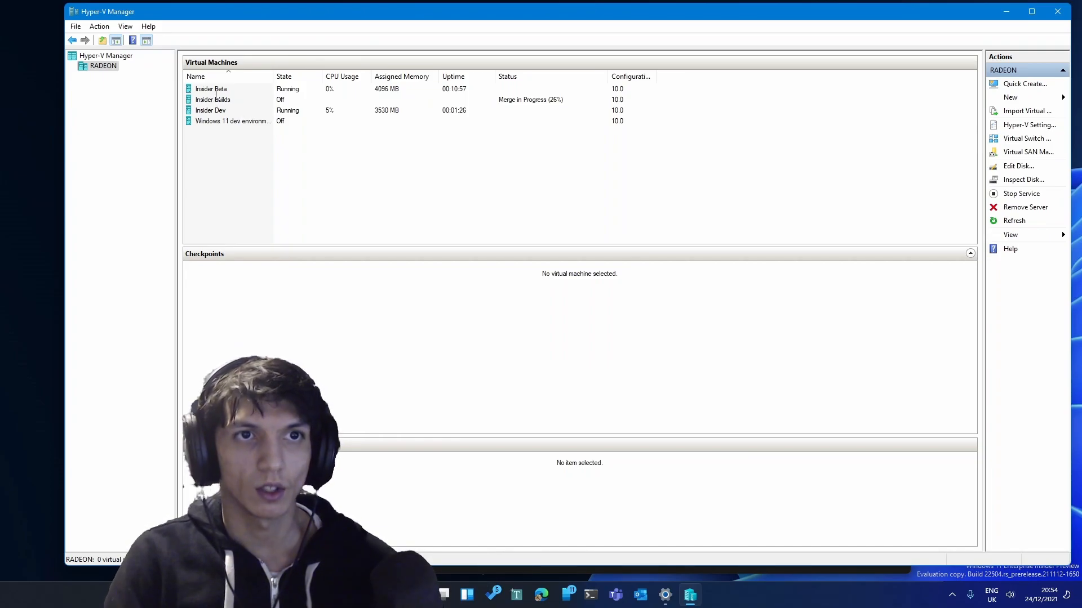
- Connect to the Insider Dev virtual machine and accept United States as its country or region
double_click(224, 111)
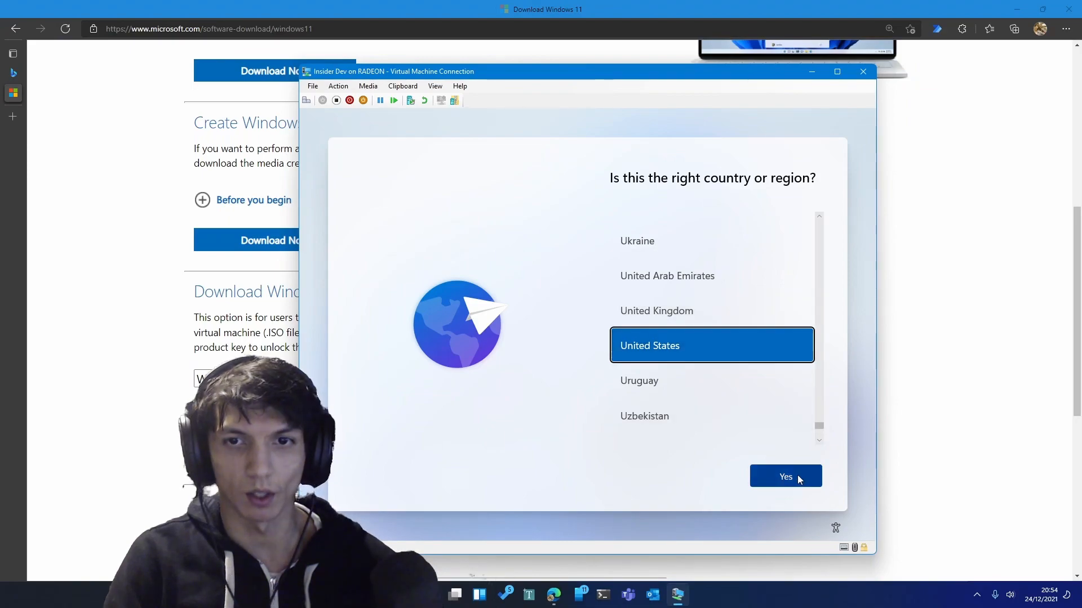
left_click(785, 477)
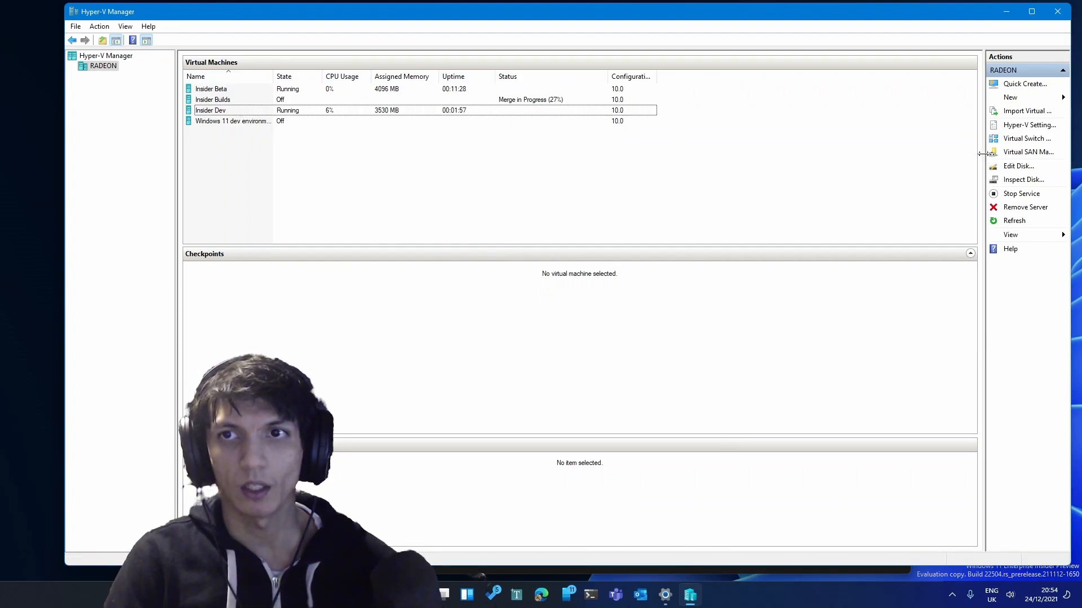
- Widen the Actions area in Hyper-V Manager so the full command names fit
left_click_drag(709, 169, 674, 170)
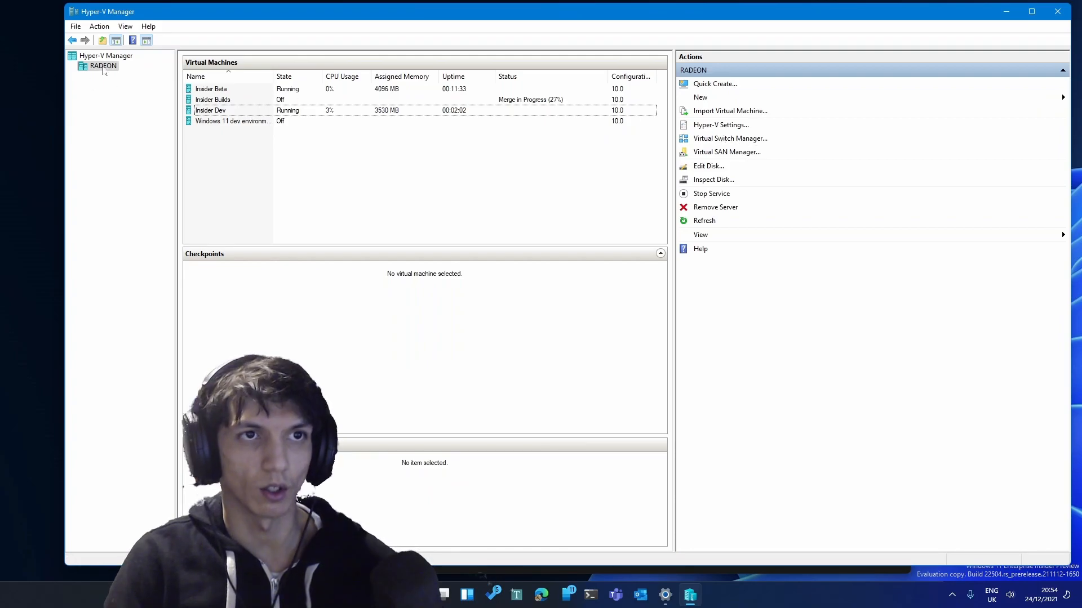
key("ctrl+1")
left_click(178, 70)
mouse_move(115, 61)
left_mouse_down()
mouse_move(116, 119)
mouse_move(304, 80)
left_mouse_up()
key("Escape")
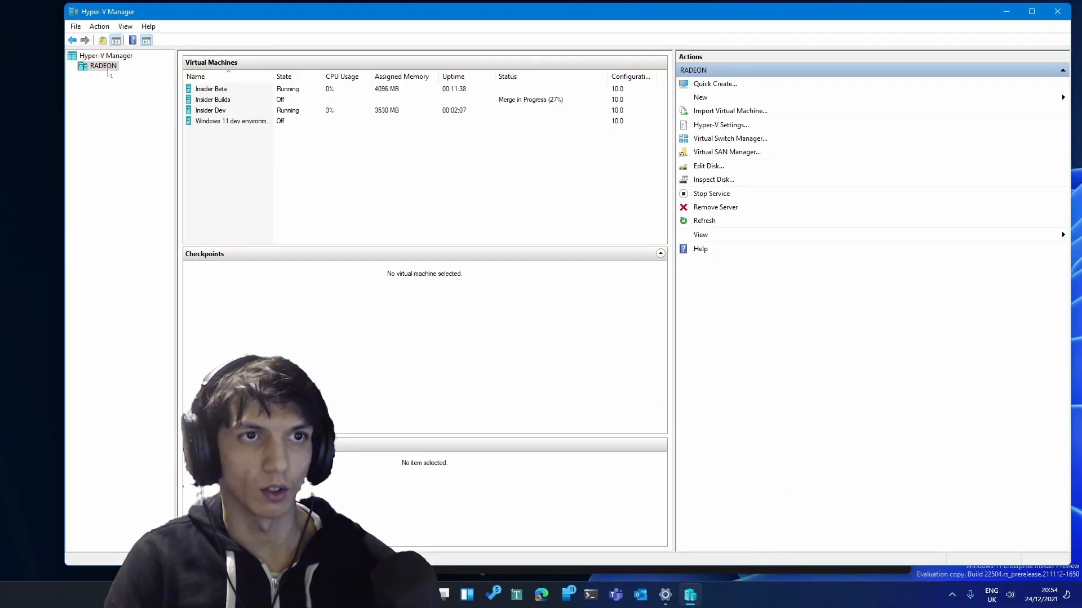
- Open Virtual Switch Manager for the RADEON host and add a new External virtual switch
right_click(109, 71)
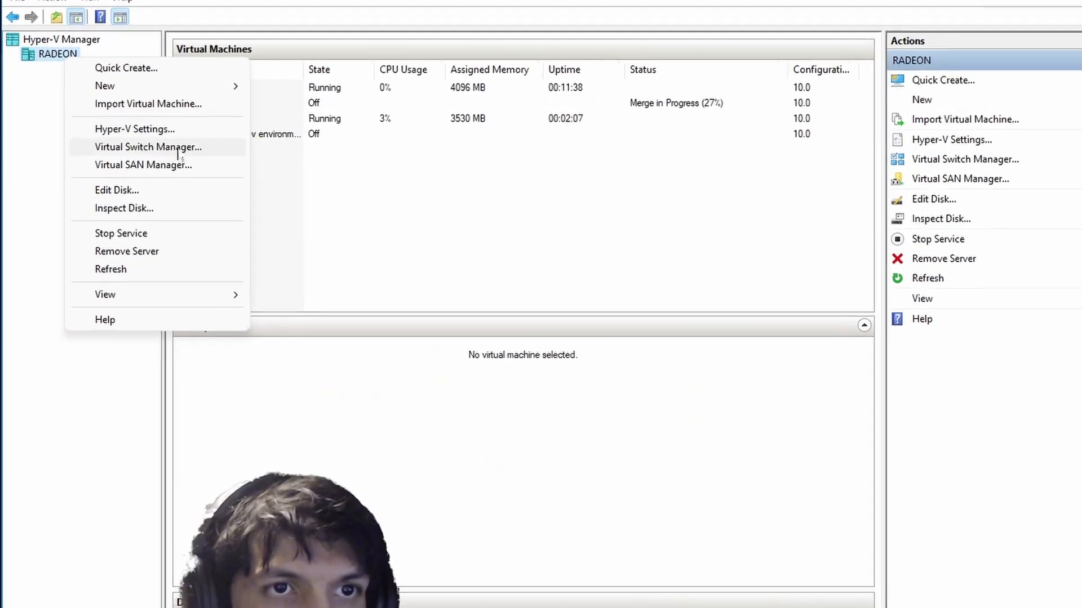
left_click(180, 148)
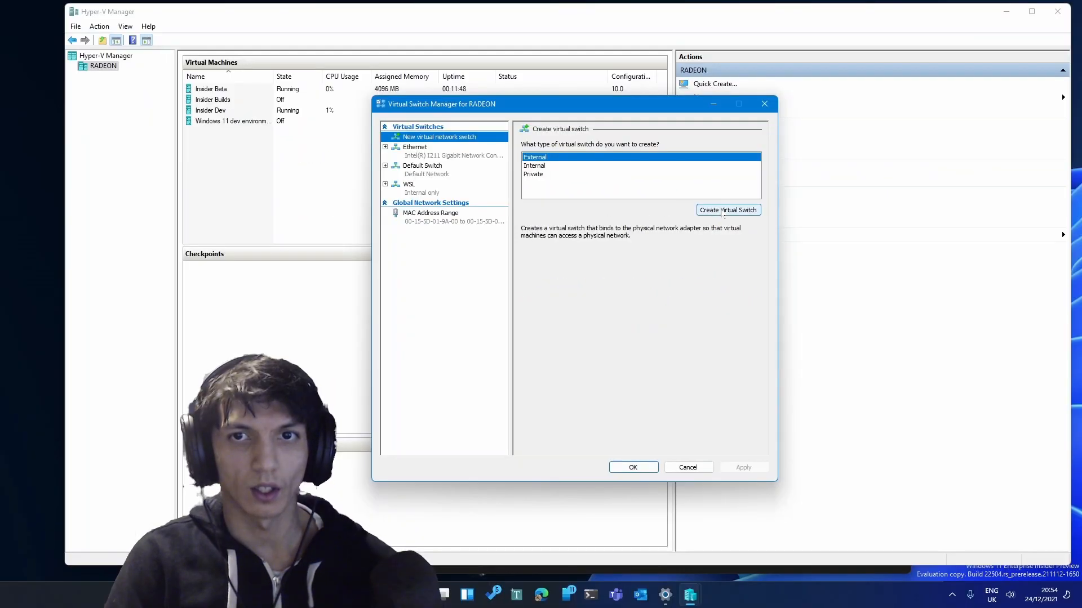
left_click(832, 266)
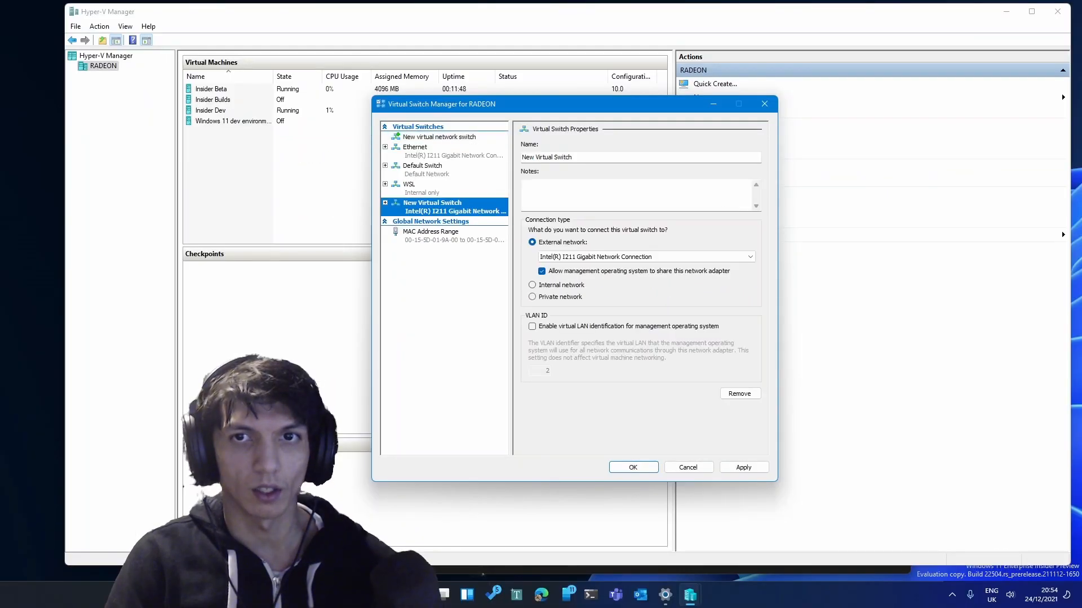
- Review the name and external network adapter settings of the new and Ethernet switches, and cancel the switch changes
left_click_drag(589, 157, 443, 166)
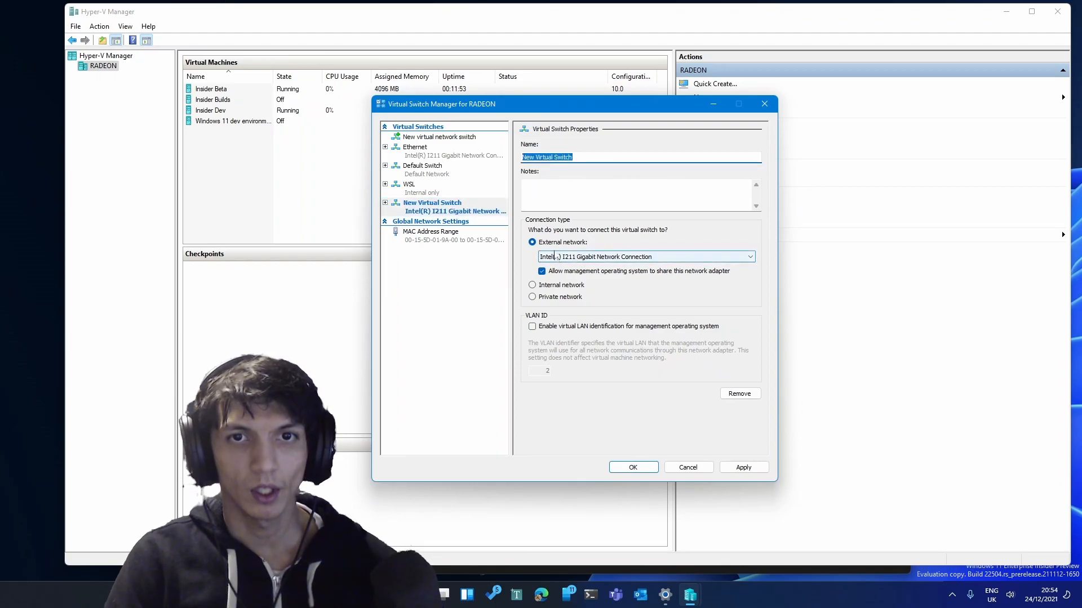
left_click(556, 257)
left_click(599, 258)
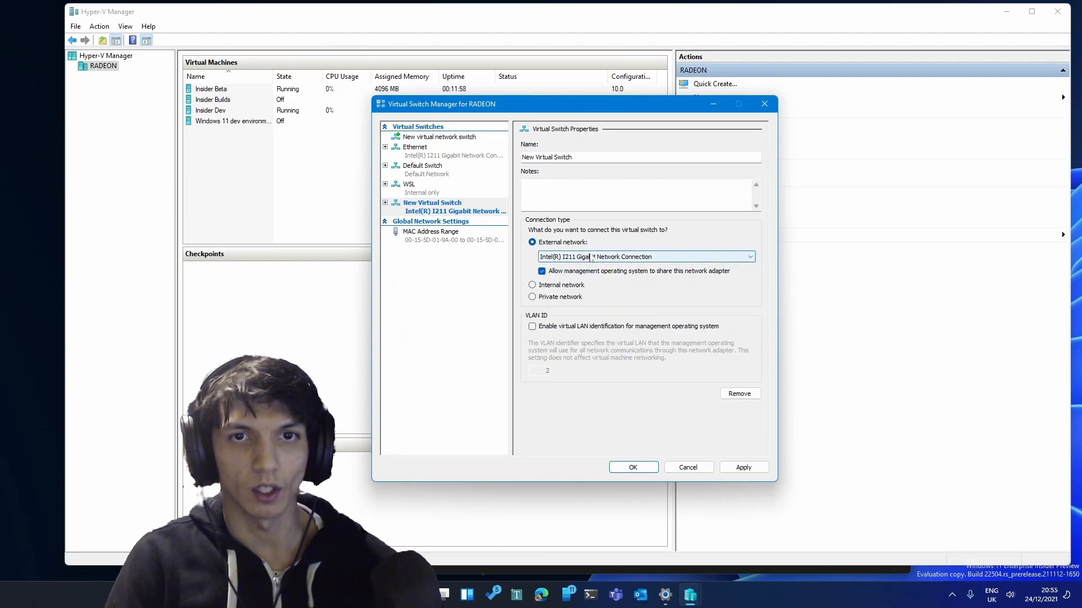
left_click(481, 154)
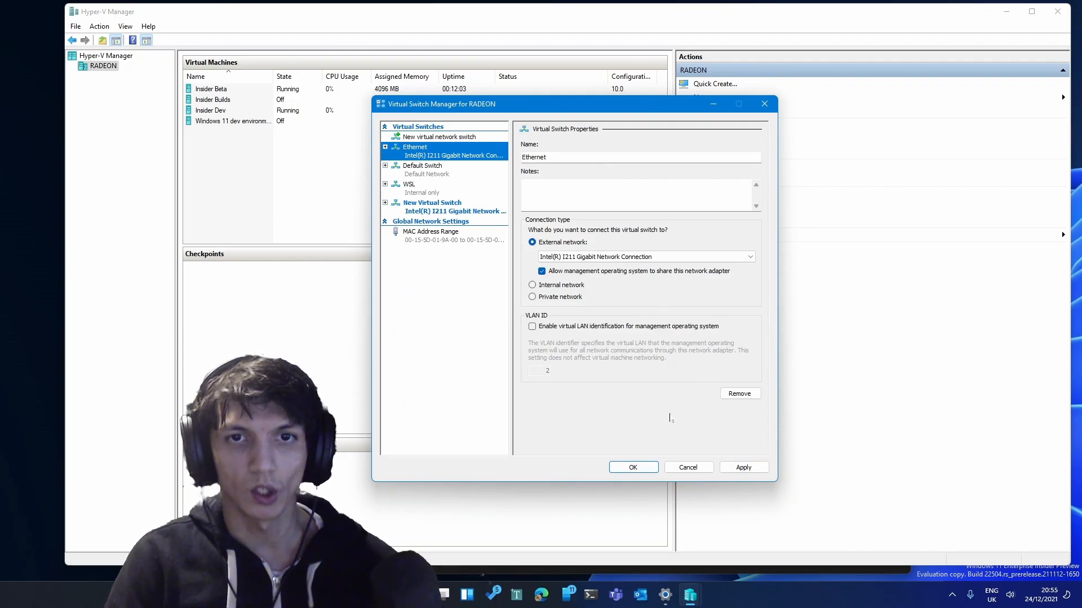
left_click(688, 468)
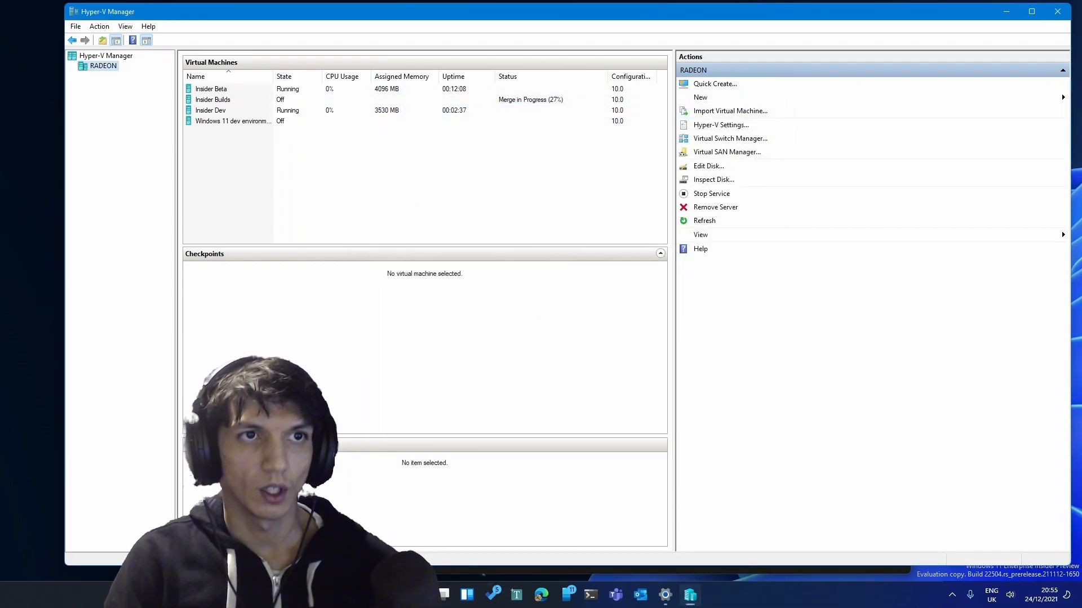
- Start creating a new virtual machine on the RADEON host, accepting the default name and storage location
key("ctrl+1")
left_click(136, 70)
mouse_move(76, 70)
left_mouse_down()
mouse_move(285, 65)
mouse_move(155, 85)
left_mouse_up()
key("Escape")
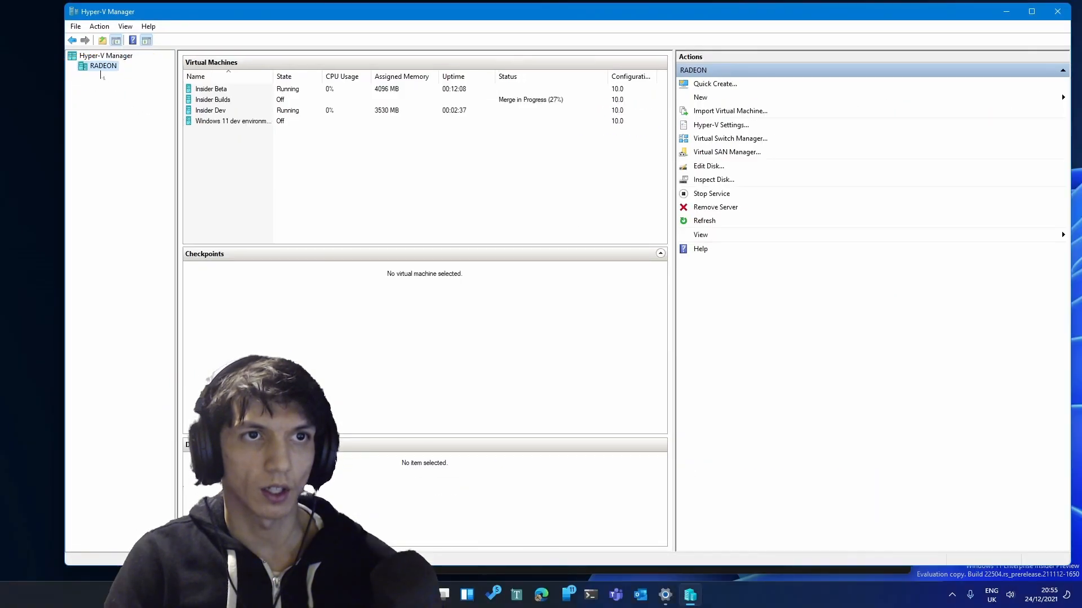
right_click(101, 70)
mouse_move(148, 89)
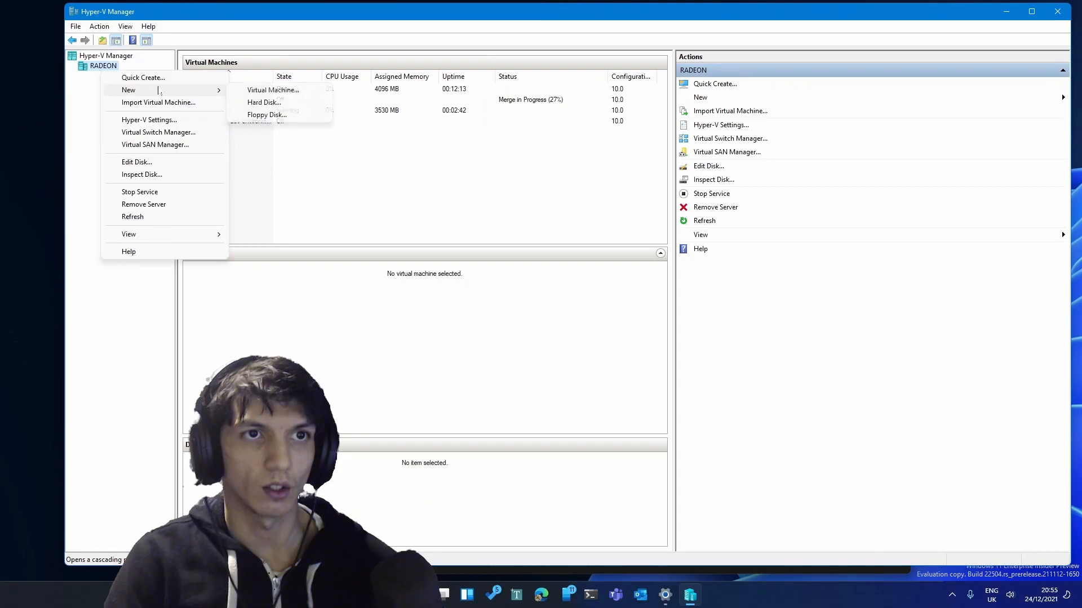
left_click(264, 89)
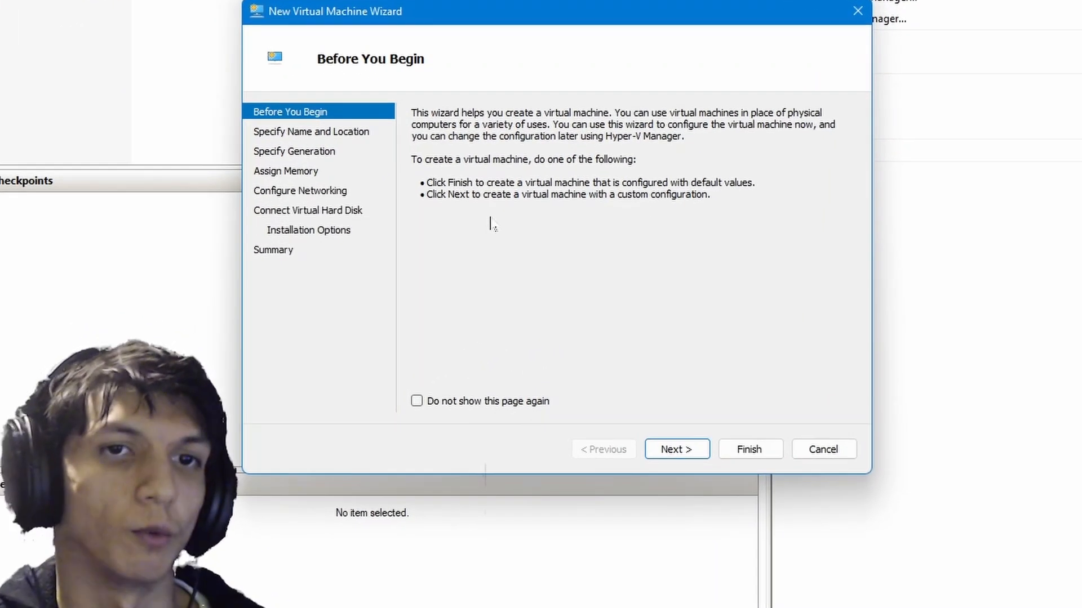
key("Return")
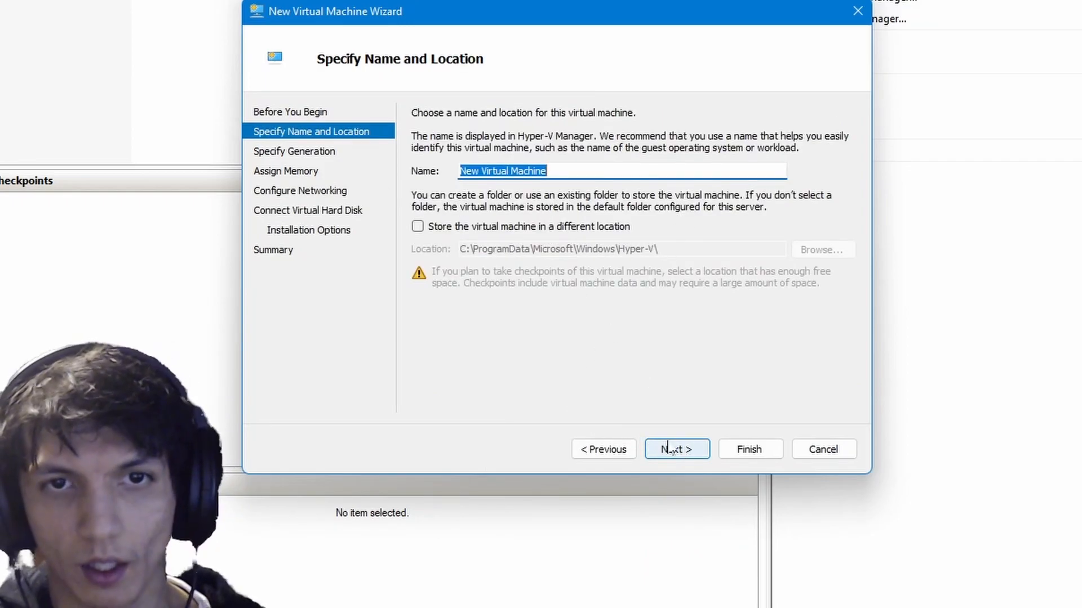
left_click(679, 448)
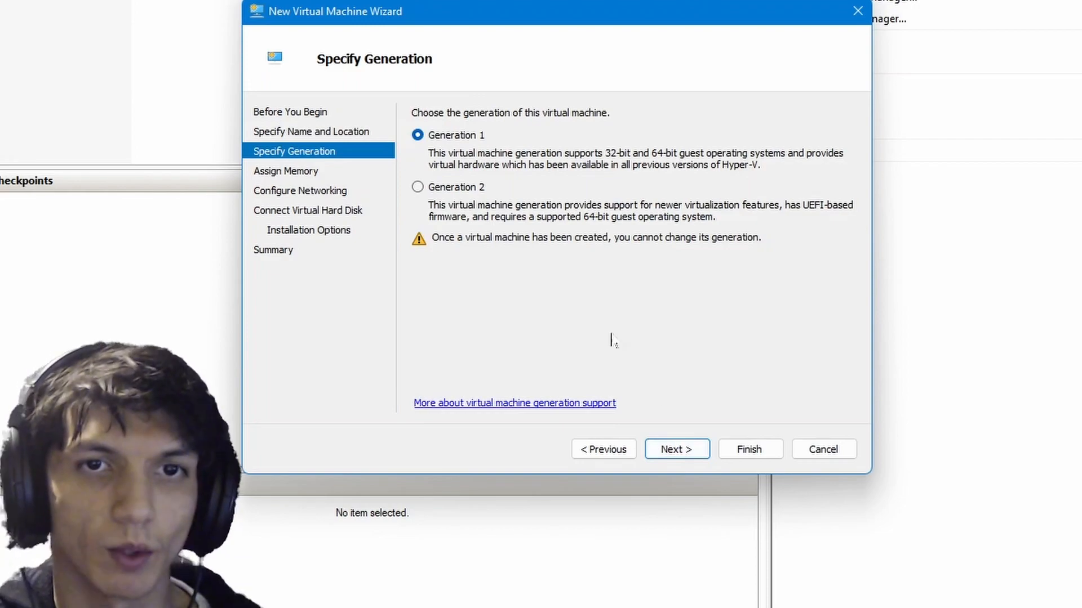
- Make the virtual machine Generation 2 and accept 4096 MB of startup memory with Dynamic Memory enabled
left_click(449, 190)
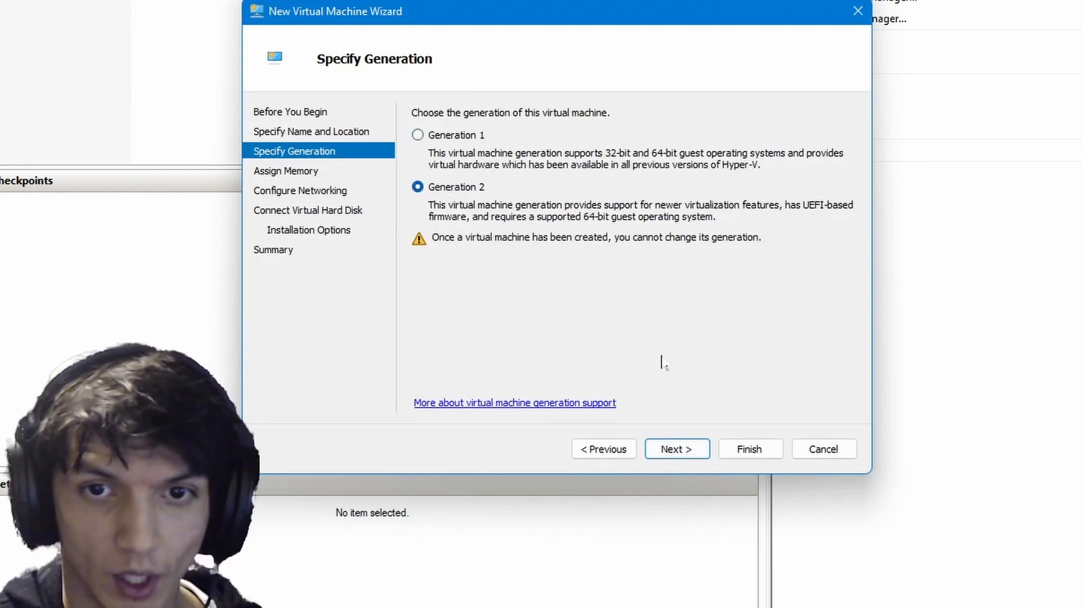
left_click(696, 455)
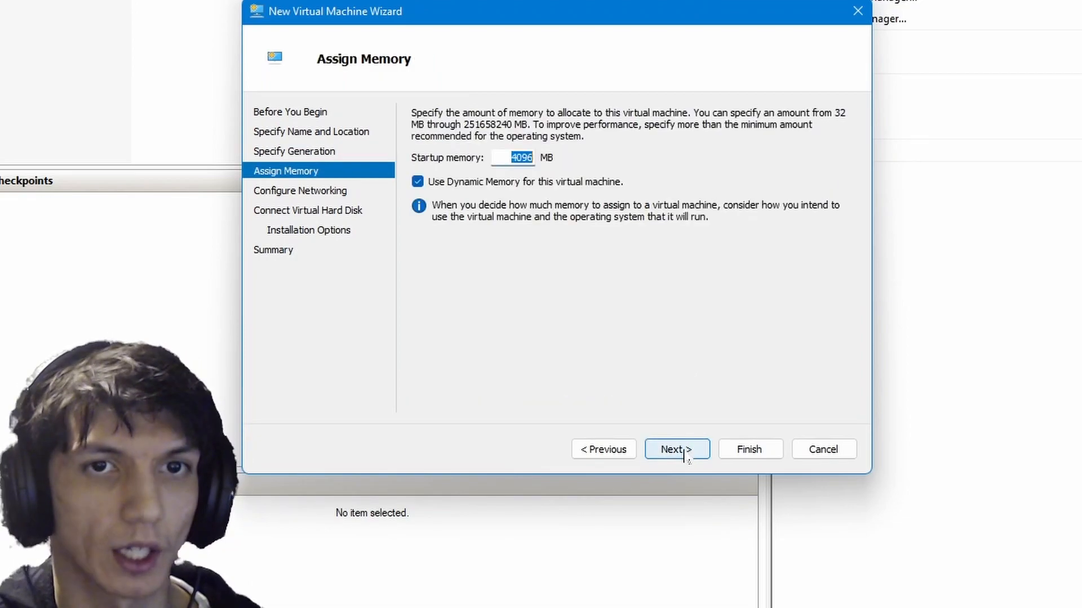
left_click(687, 455)
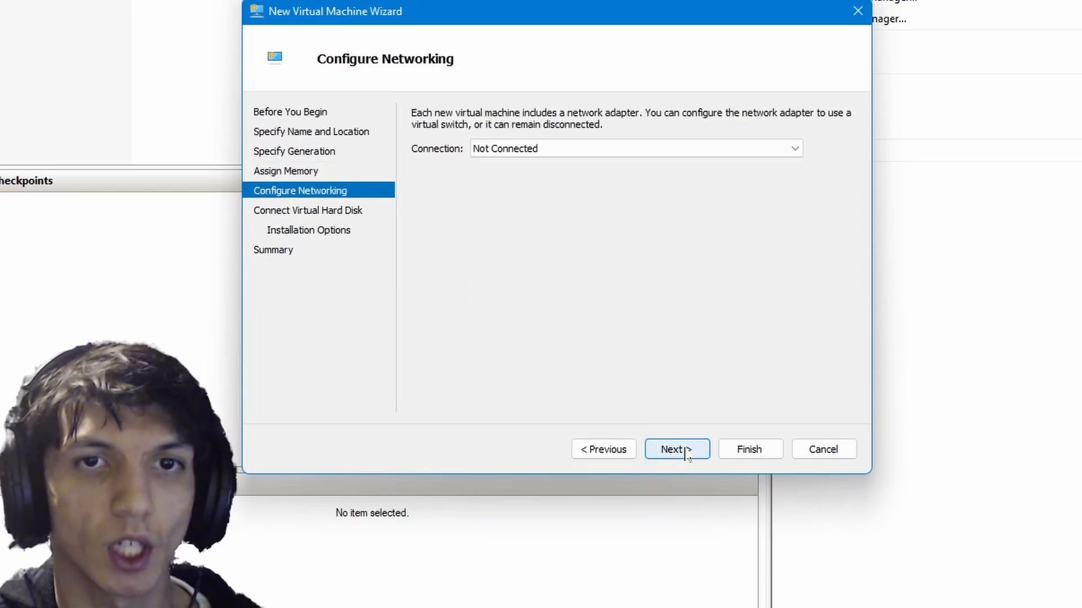
- Connect the new virtual machine's network adapter to the Ethernet switch
left_click(546, 152)
left_click(548, 178)
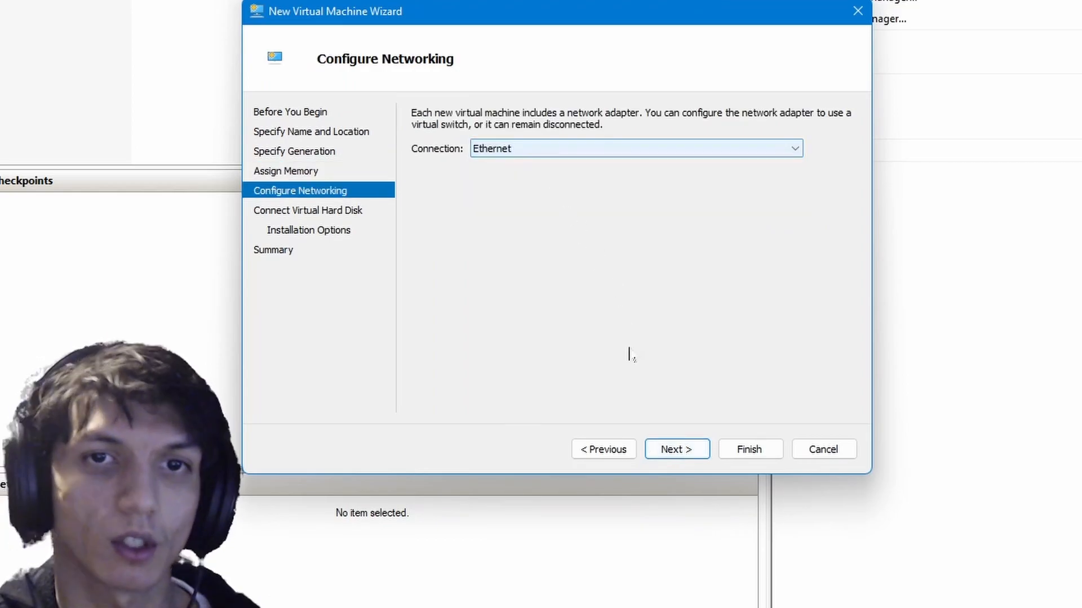
left_click(662, 449)
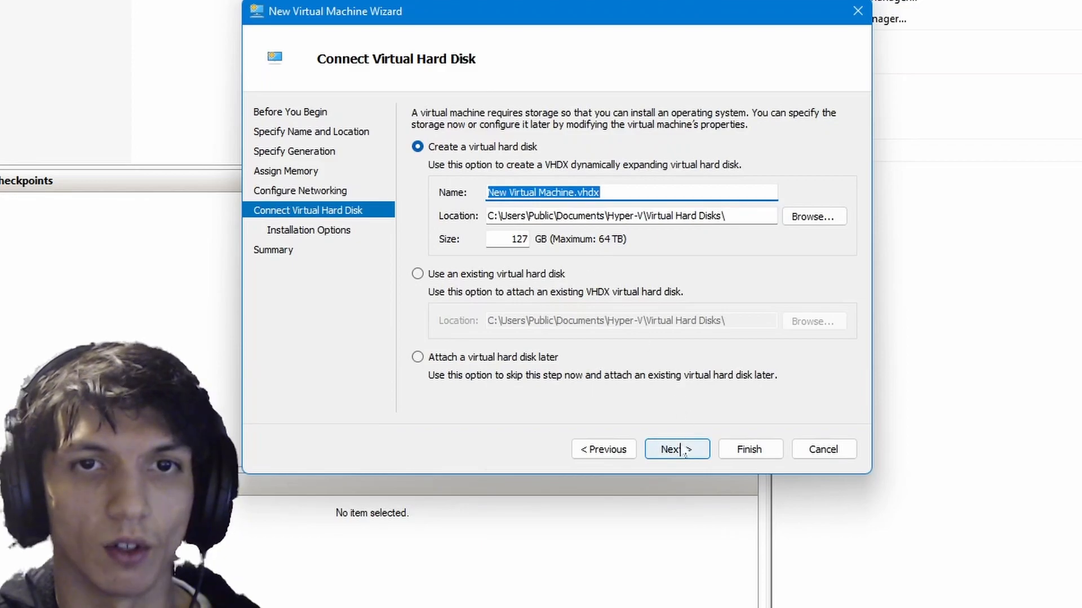
- Accept creating a 127 GB virtual hard disk named New Virtual Machine.vhdx in the default location
left_click(599, 193)
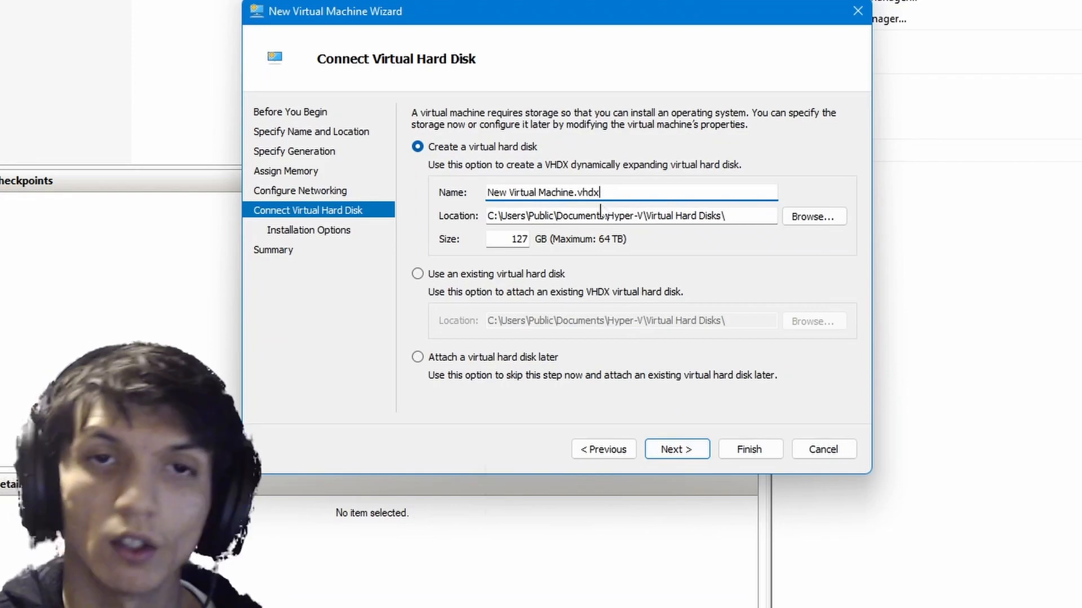
left_click_drag(571, 193, 487, 193)
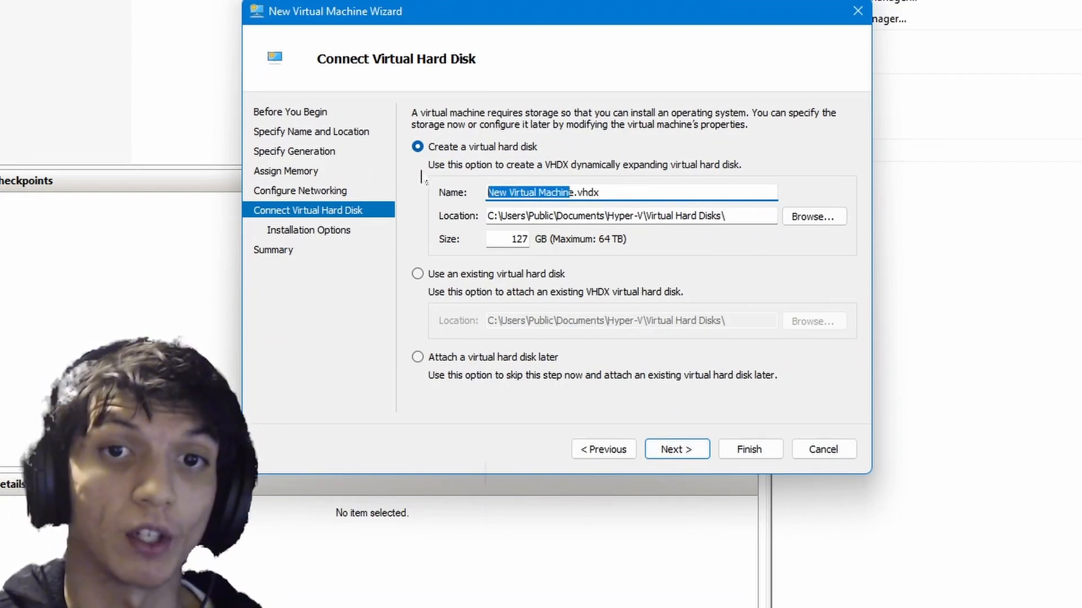
left_click(631, 192)
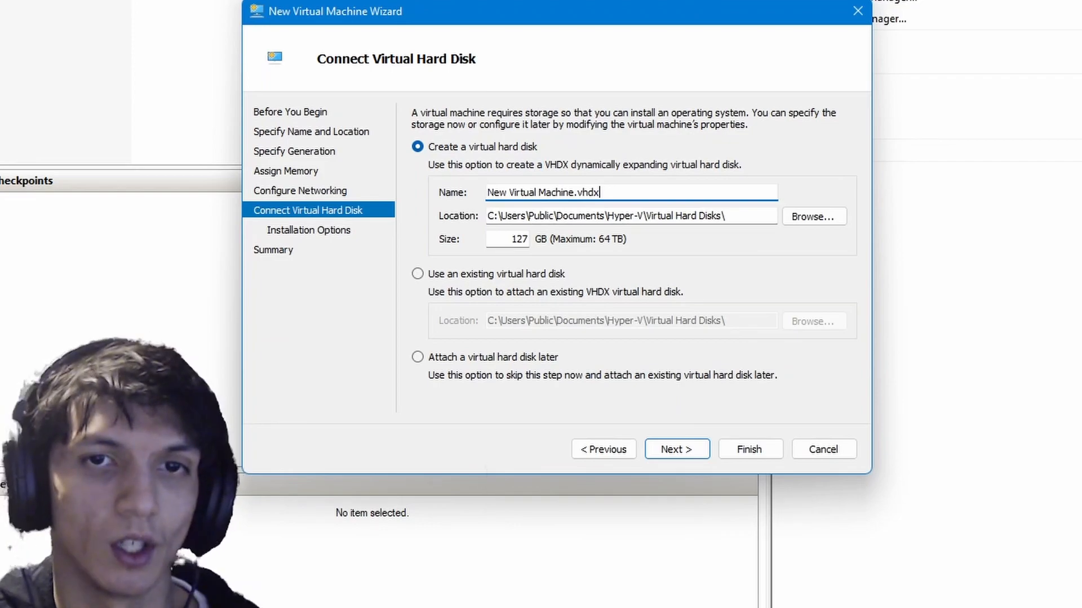
left_click_drag(575, 192, 487, 192)
left_click(600, 193)
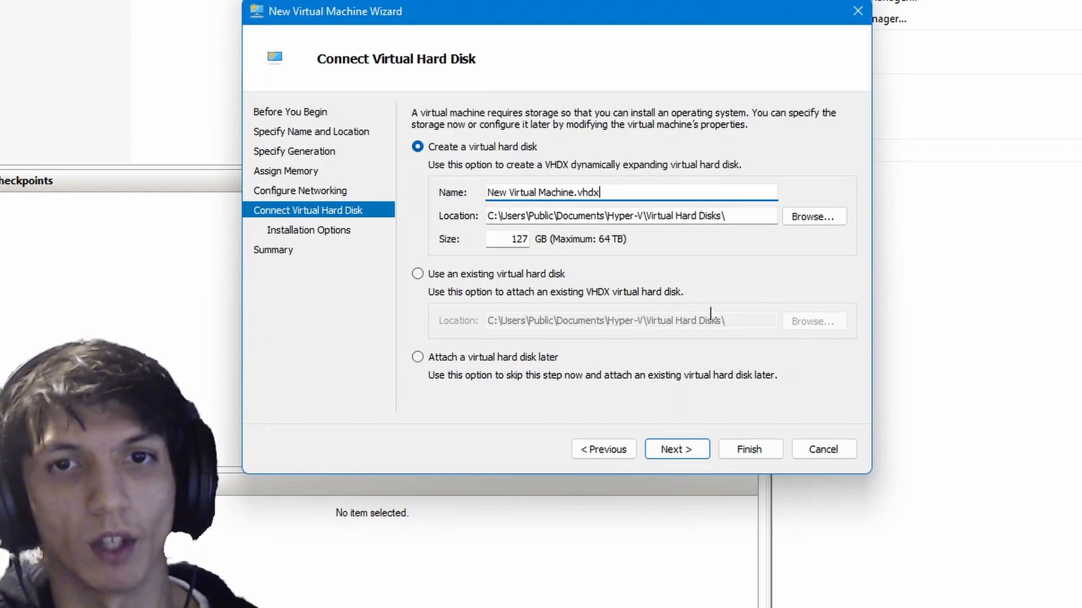
left_click(677, 449)
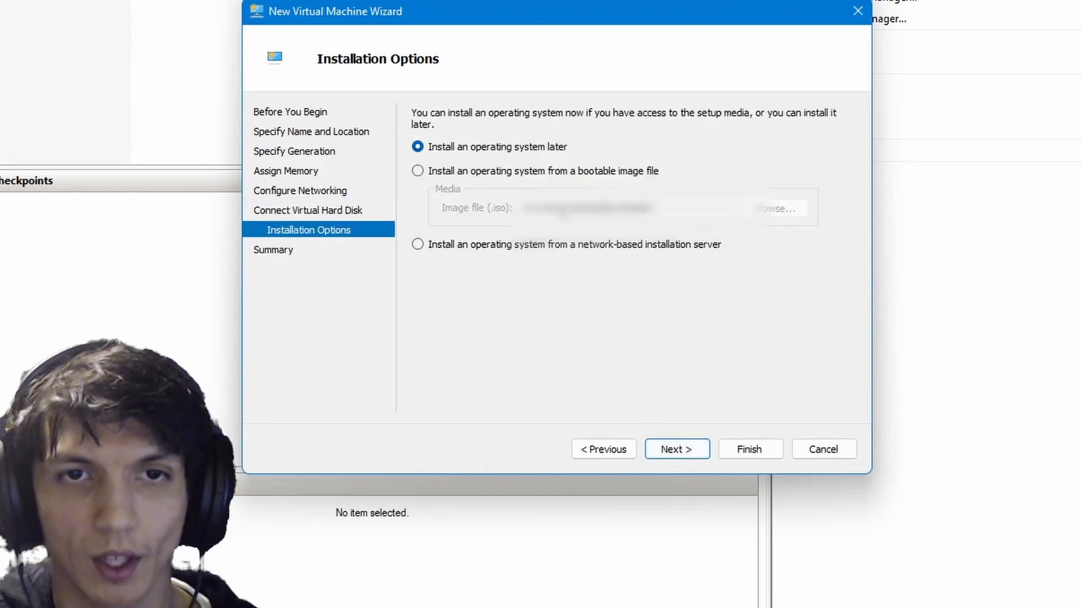
- Set the operating system to install from the Win11_English_x64v1 ISO in Downloads and finish creating the virtual machine
left_click(417, 170)
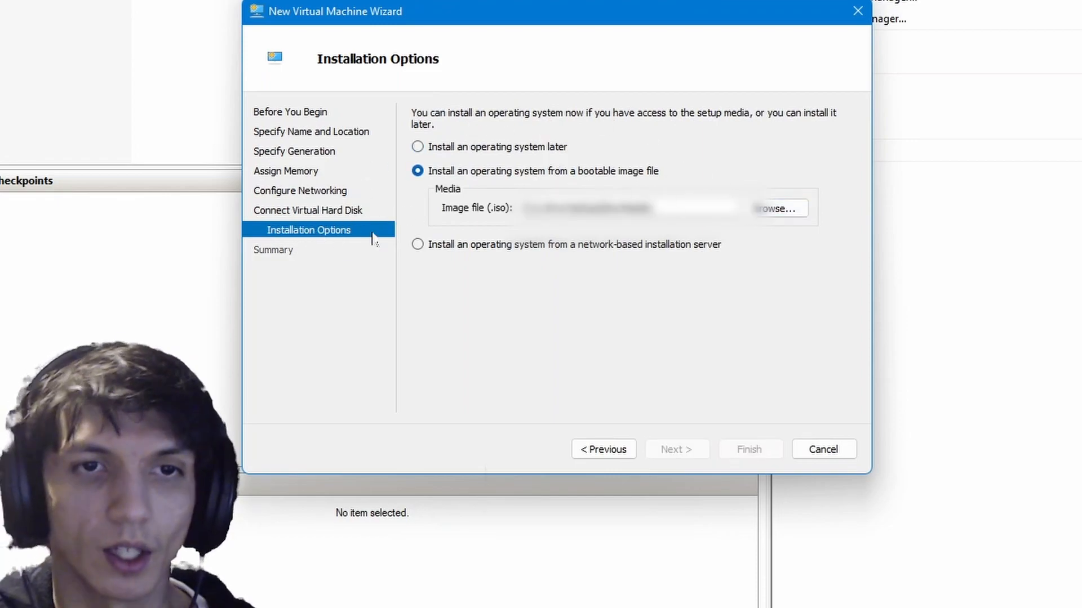
left_click(549, 147)
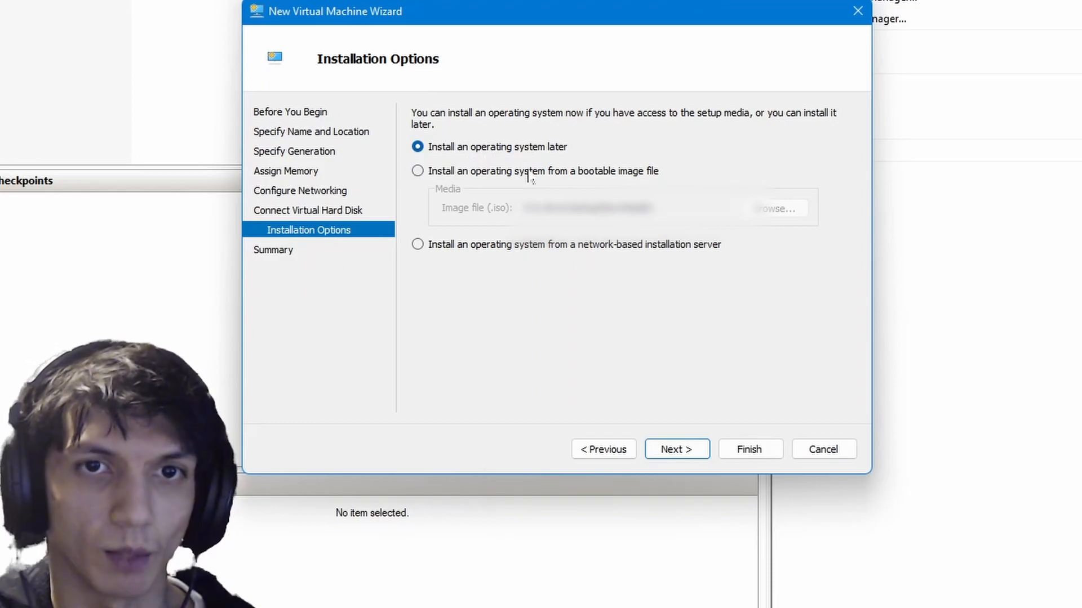
left_click(528, 175)
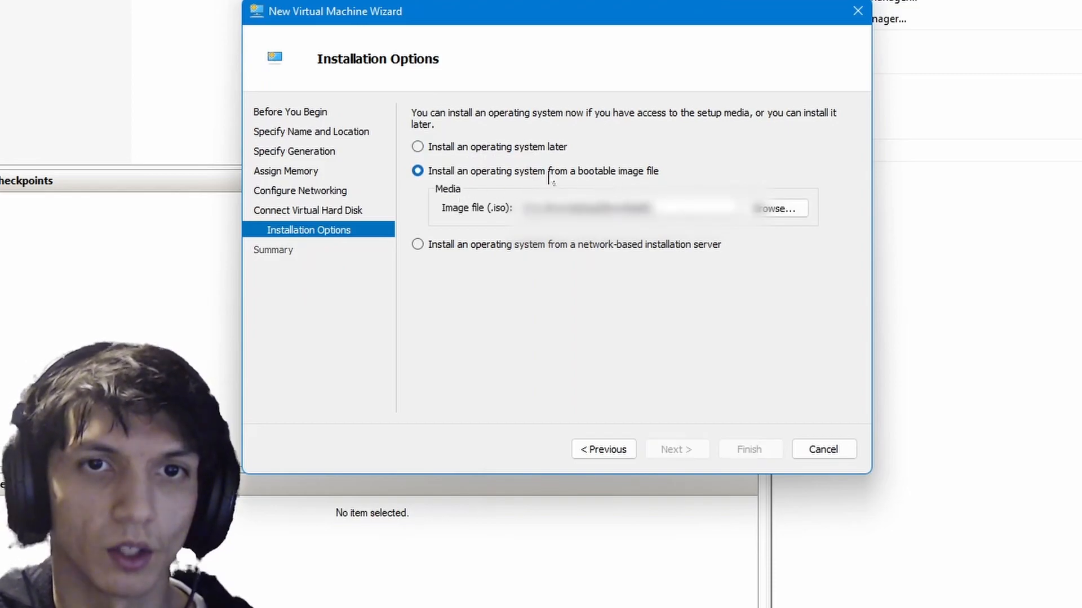
left_click(778, 208)
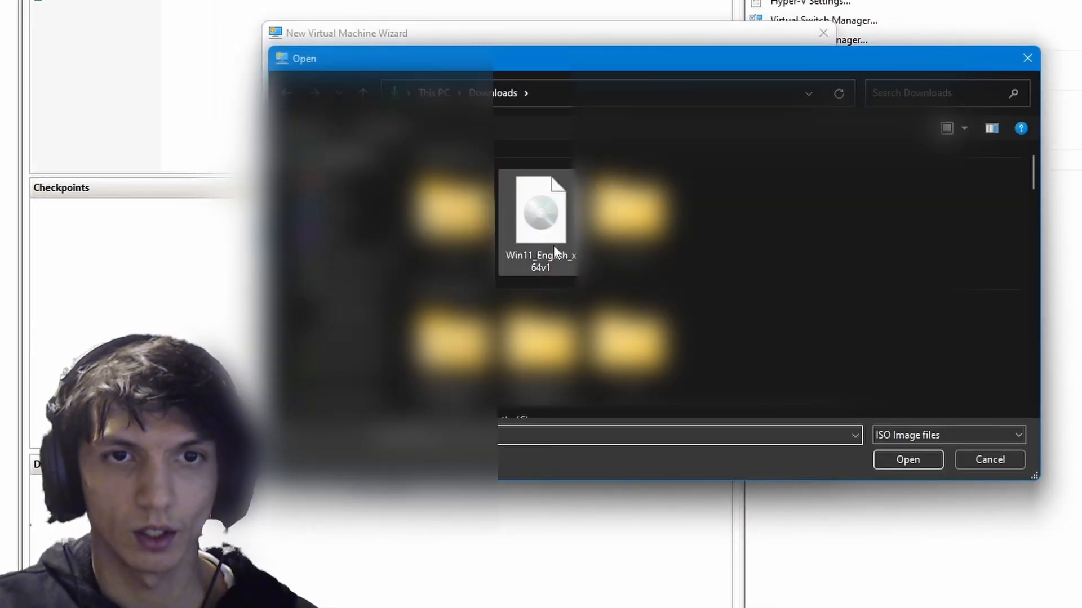
left_click(551, 246)
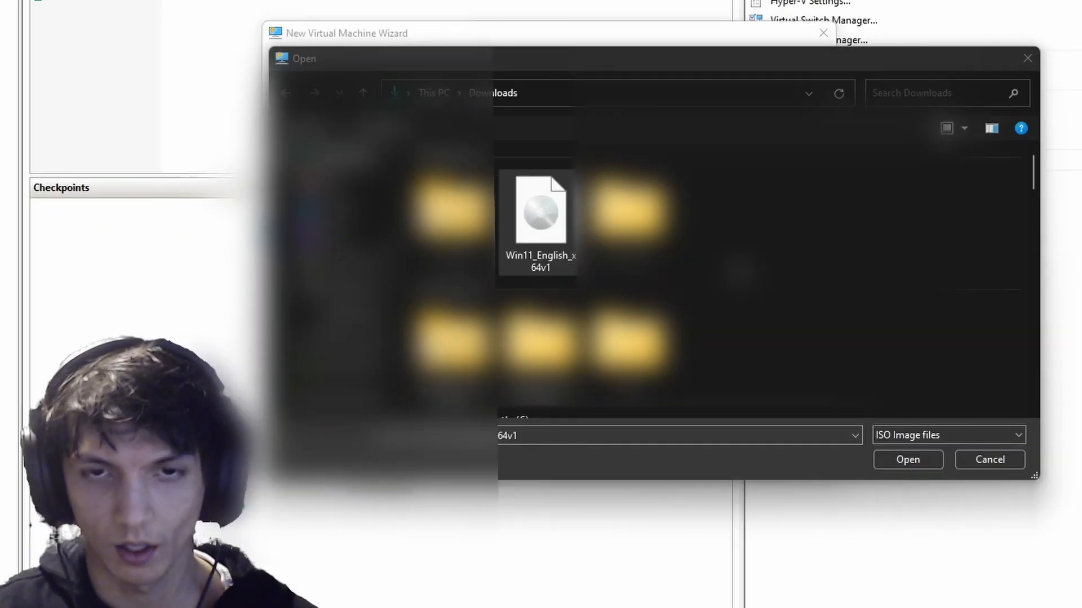
left_click(738, 269)
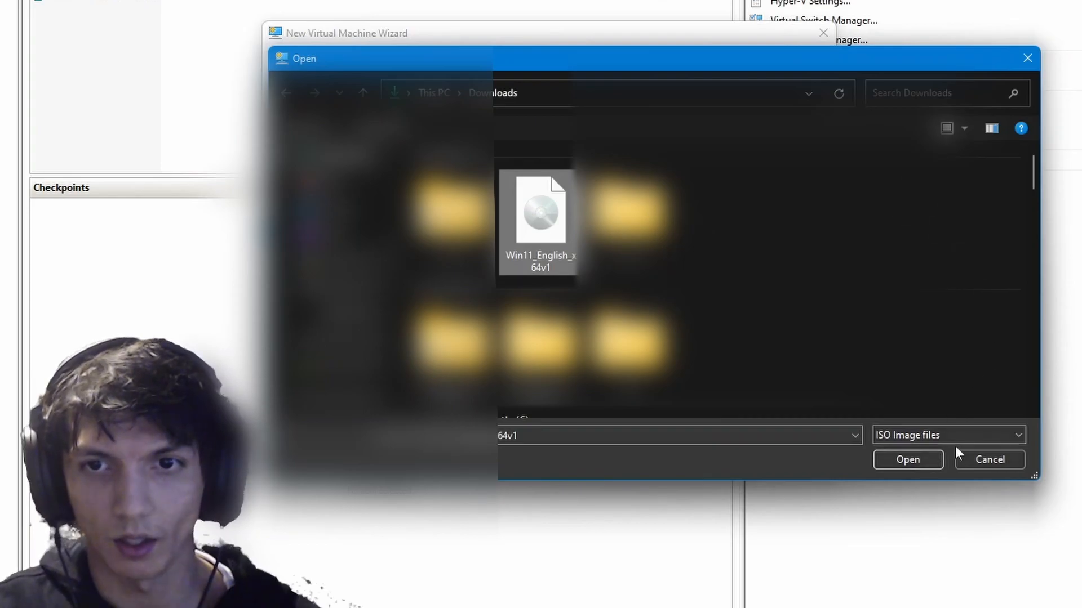
left_click(922, 459)
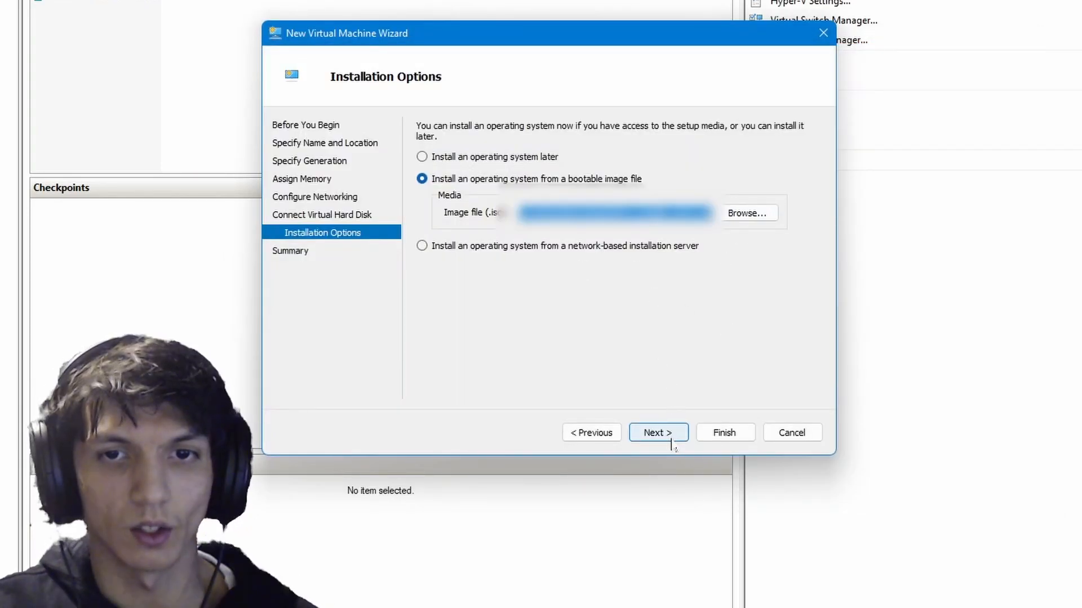
left_click(659, 434)
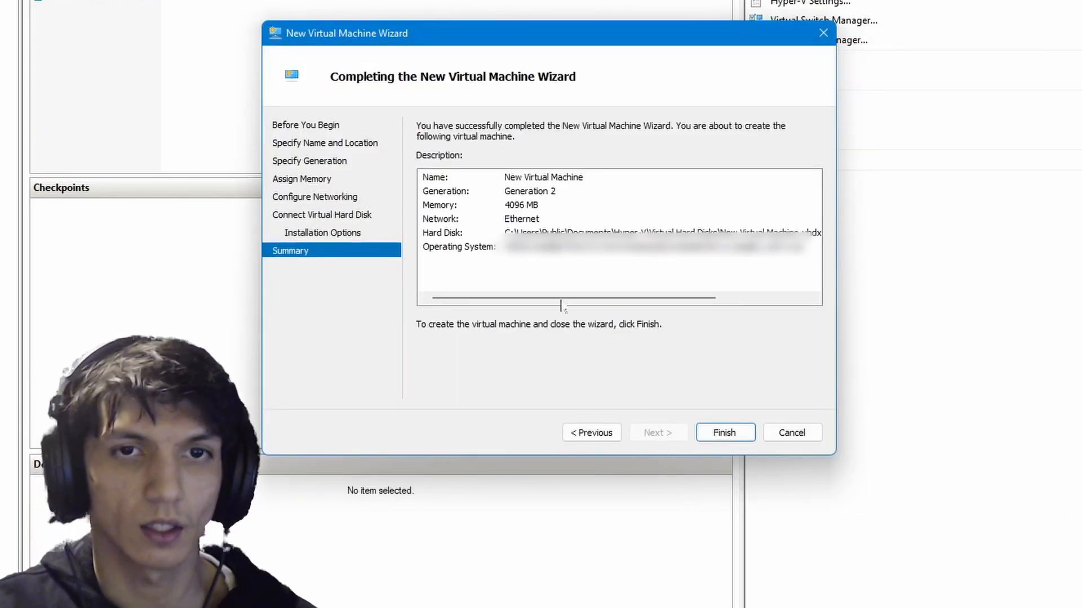
left_click(723, 432)
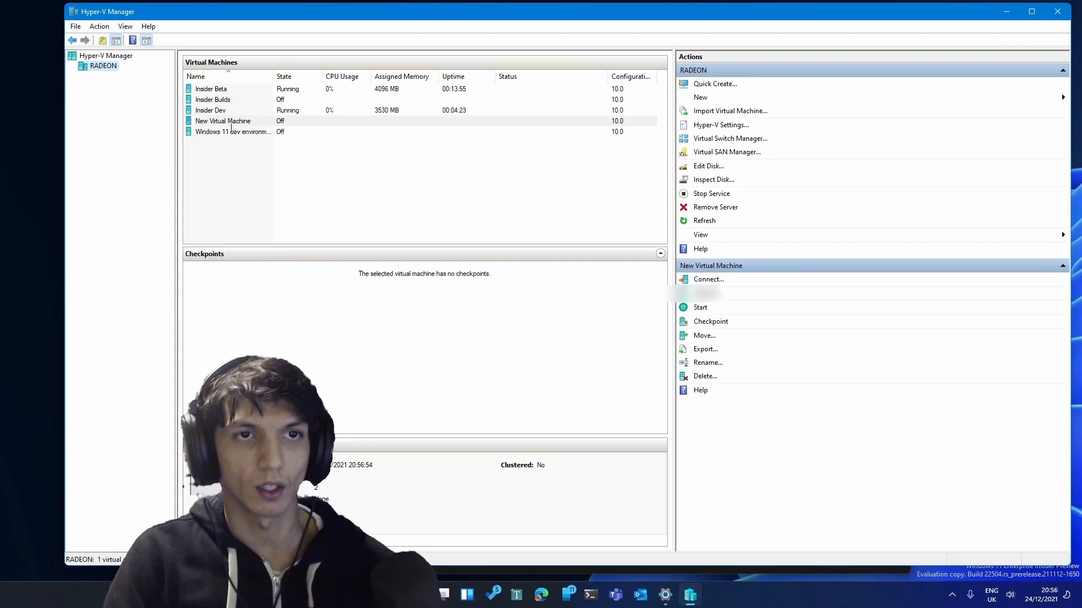
- Rename the virtual machine New Virtual Machine as Demo
left_click(231, 124)
right_click(229, 125)
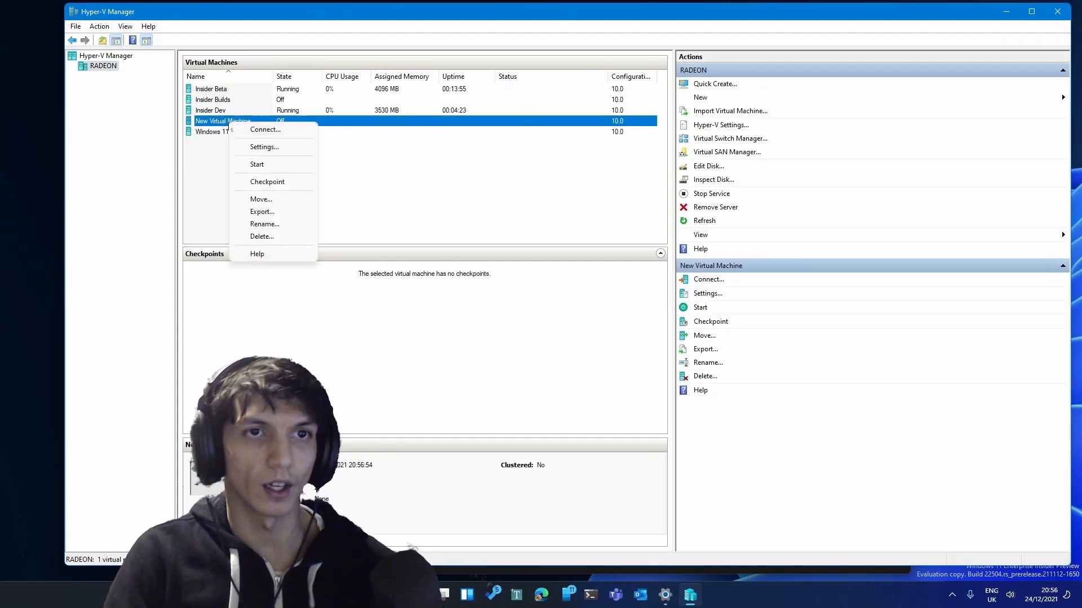
left_click(264, 224)
type("Demo")
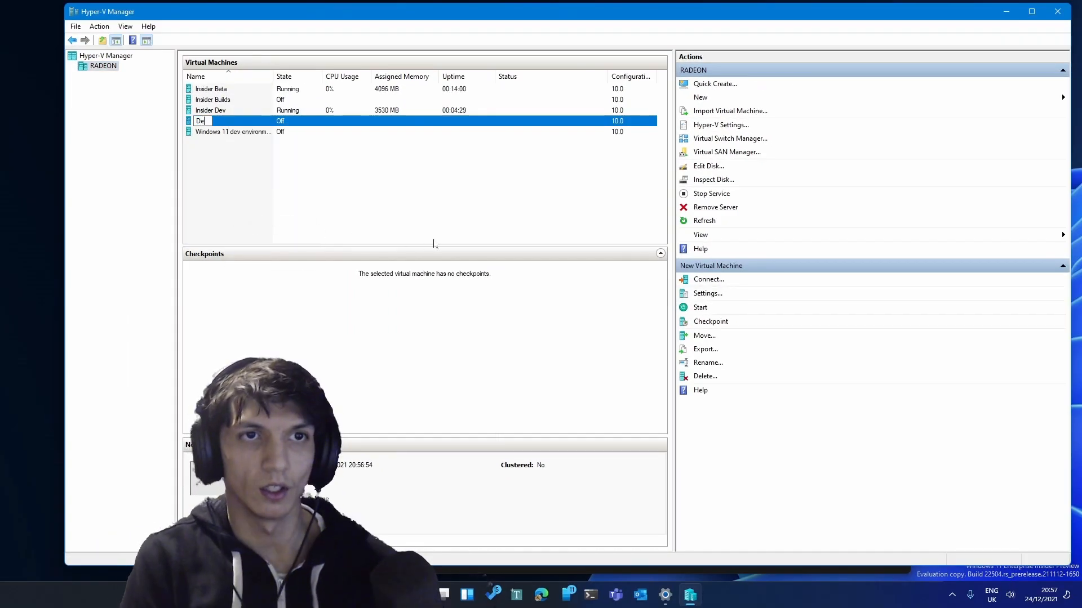
key("Return")
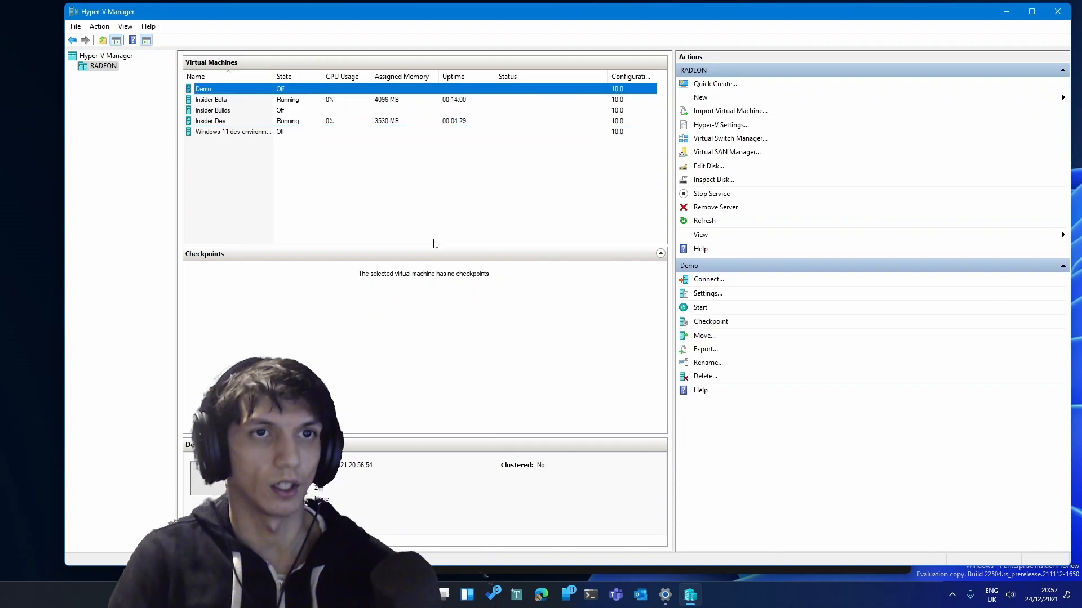
- Connect to the Demo virtual machine and open its settings
double_click(255, 86)
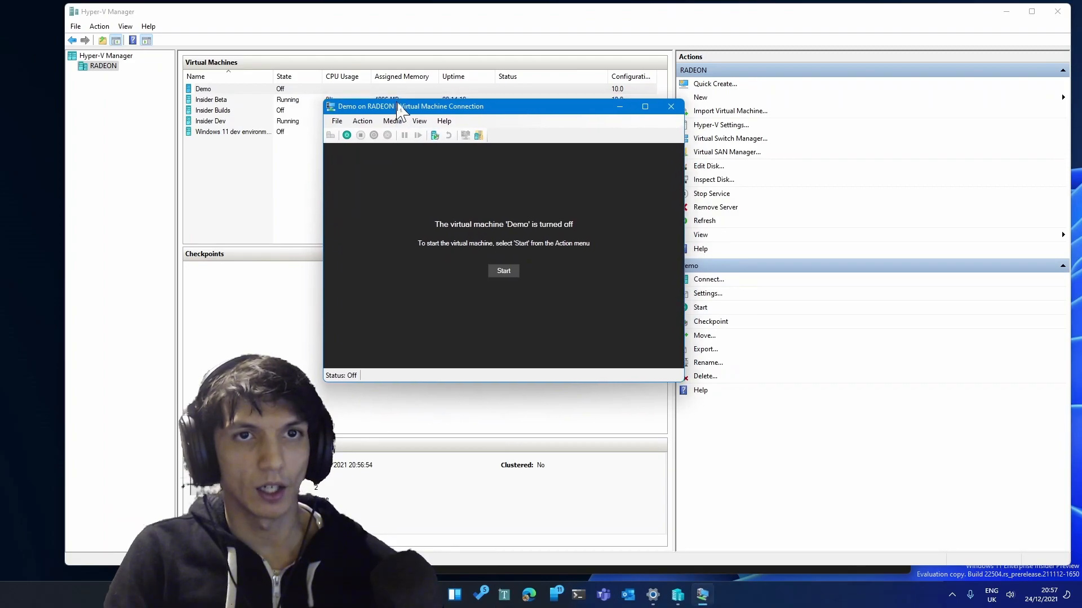
left_click_drag(394, 104, 449, 172)
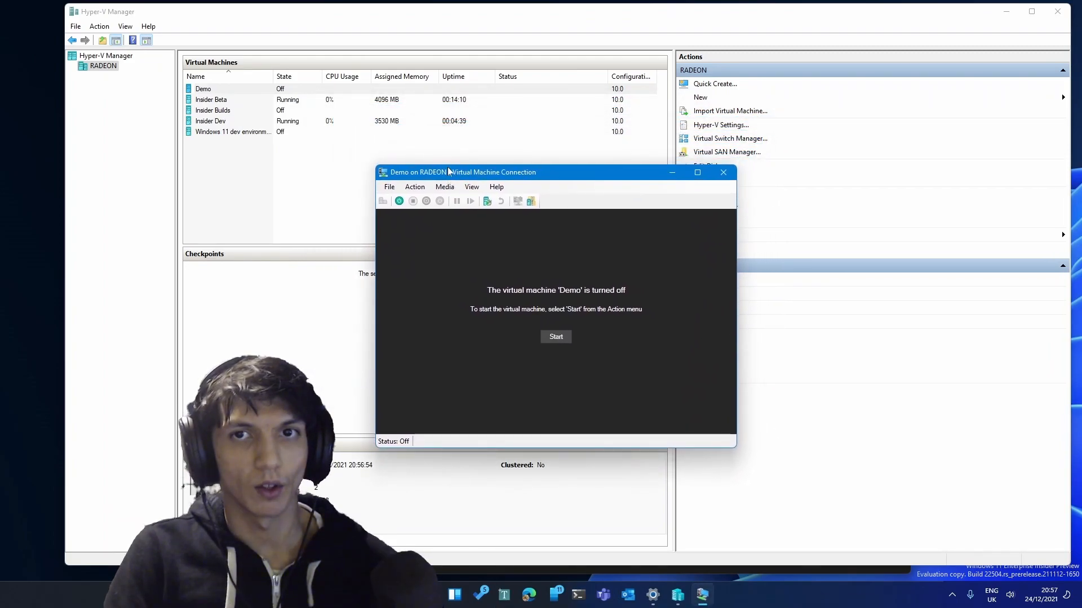
left_click(394, 185)
left_click(422, 206)
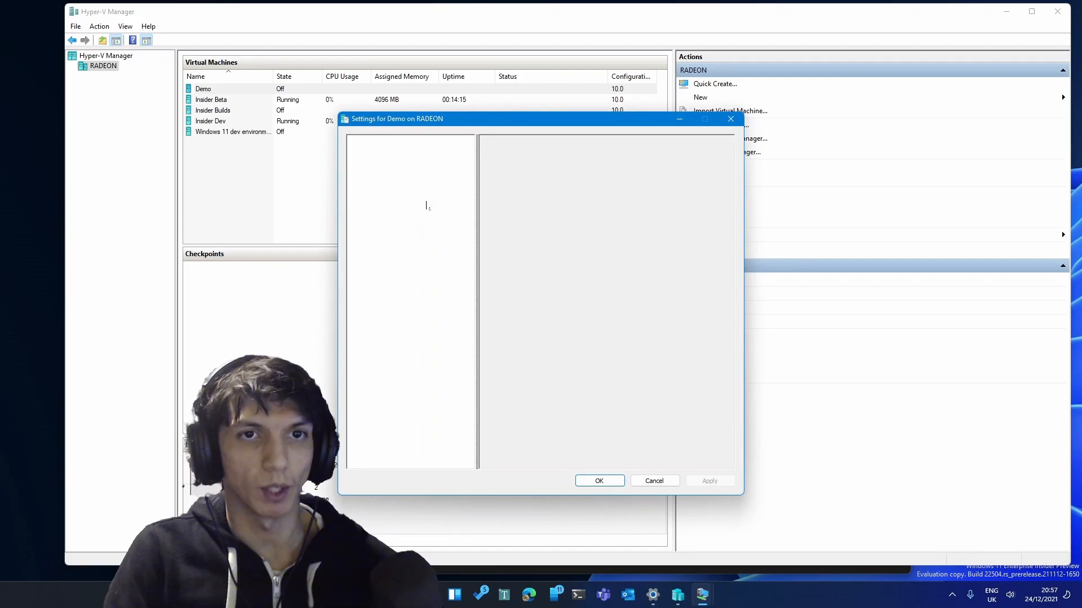
left_click_drag(402, 119, 648, 138)
left_click(394, 187)
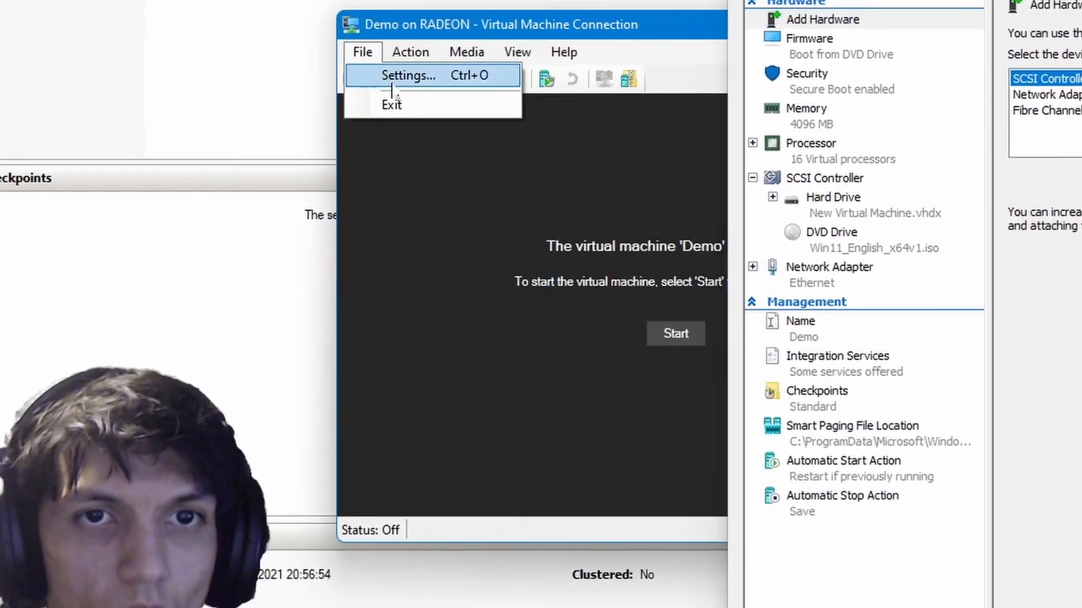
left_click(409, 75)
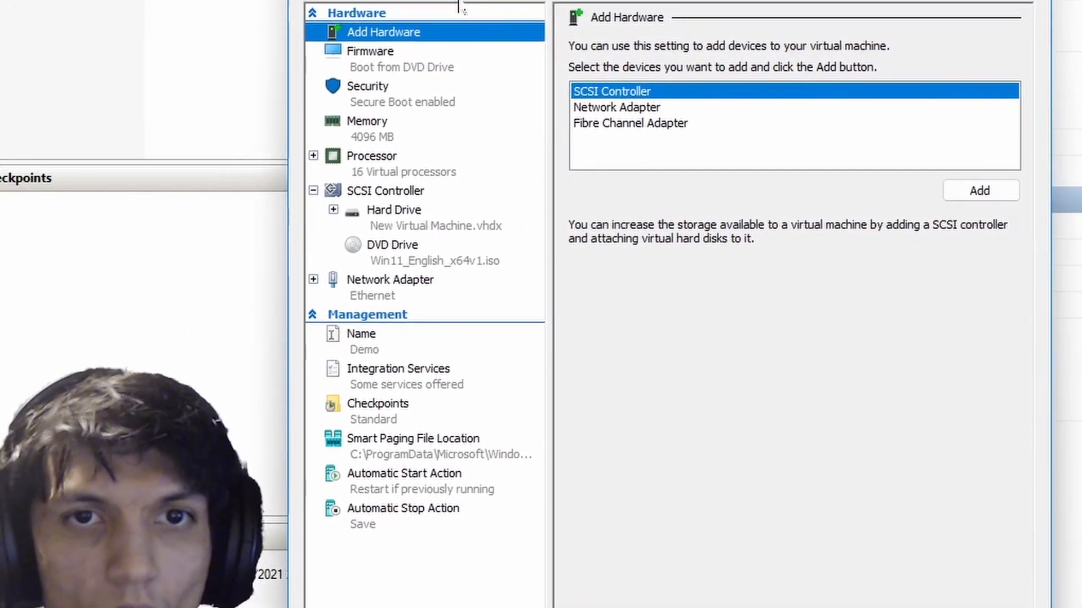
- Enable the Trusted Platform Module in the Demo machine's security settings and save the change
left_click(389, 97)
left_click(587, 209)
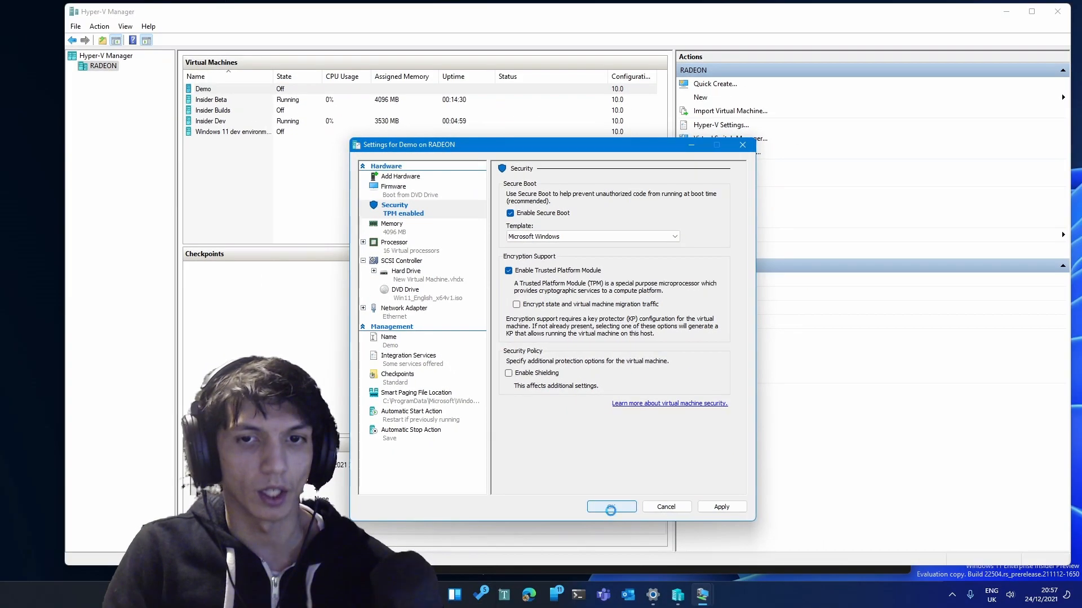
left_click(717, 598)
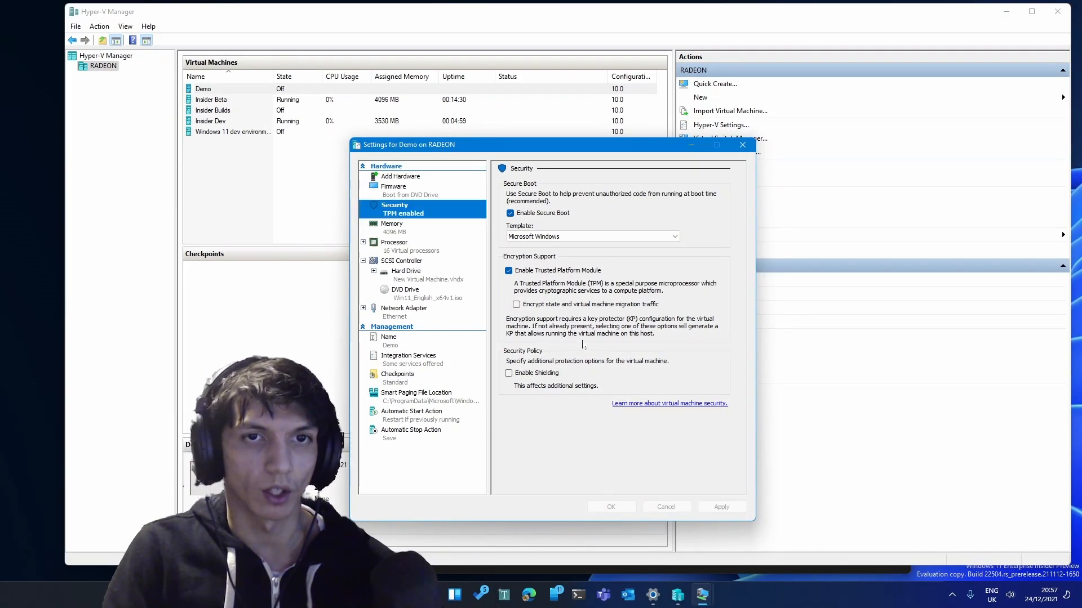
- Start the Demo virtual machine and boot it from the installation DVD
left_click(556, 337)
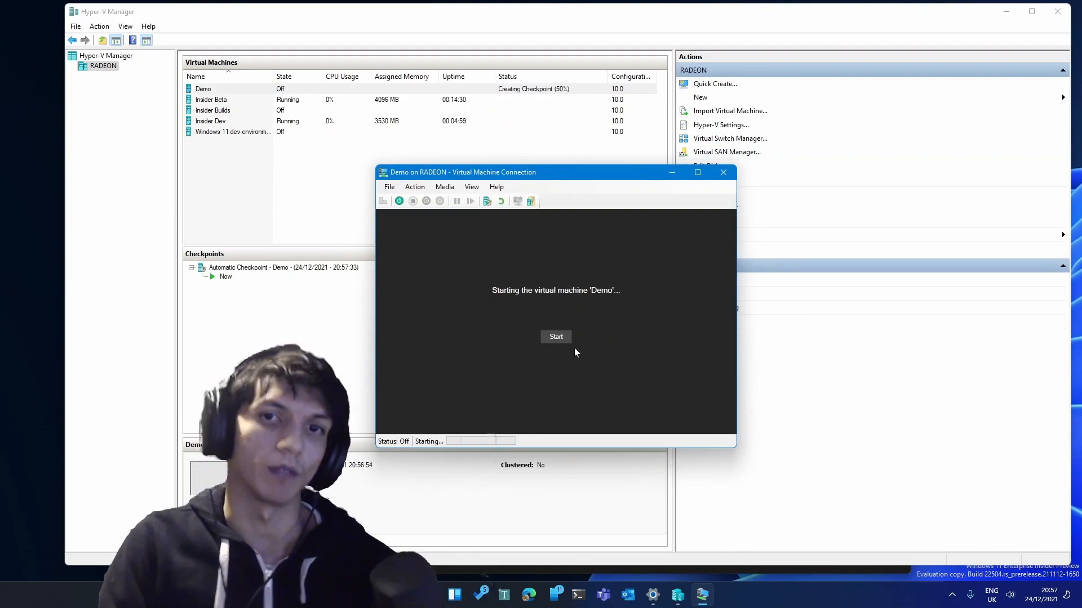
mouse_move(559, 178)
left_mouse_down()
mouse_move(531, 123)
mouse_move(529, 74)
mouse_move(511, 75)
left_mouse_up()
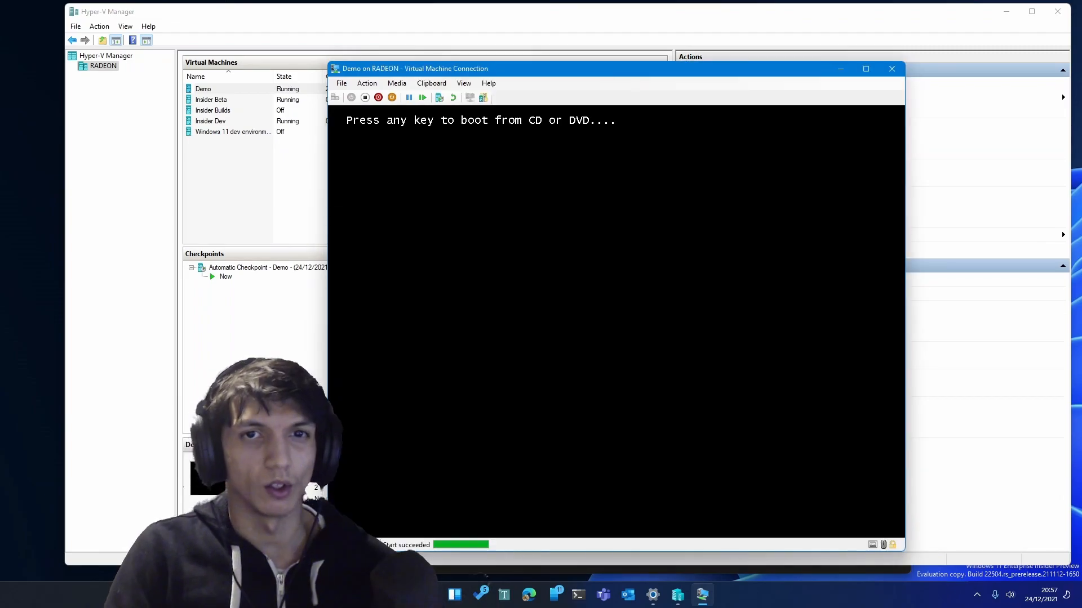
key("Return")
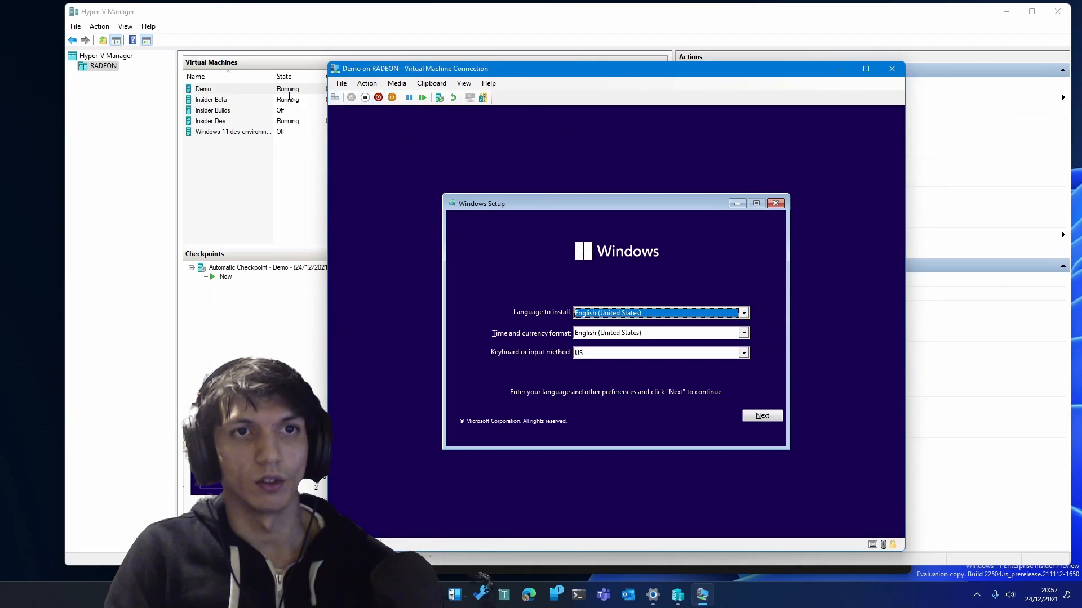
- Look at the management commands available for the running Demo machine and return to its connection window
left_click(281, 89)
right_click(276, 89)
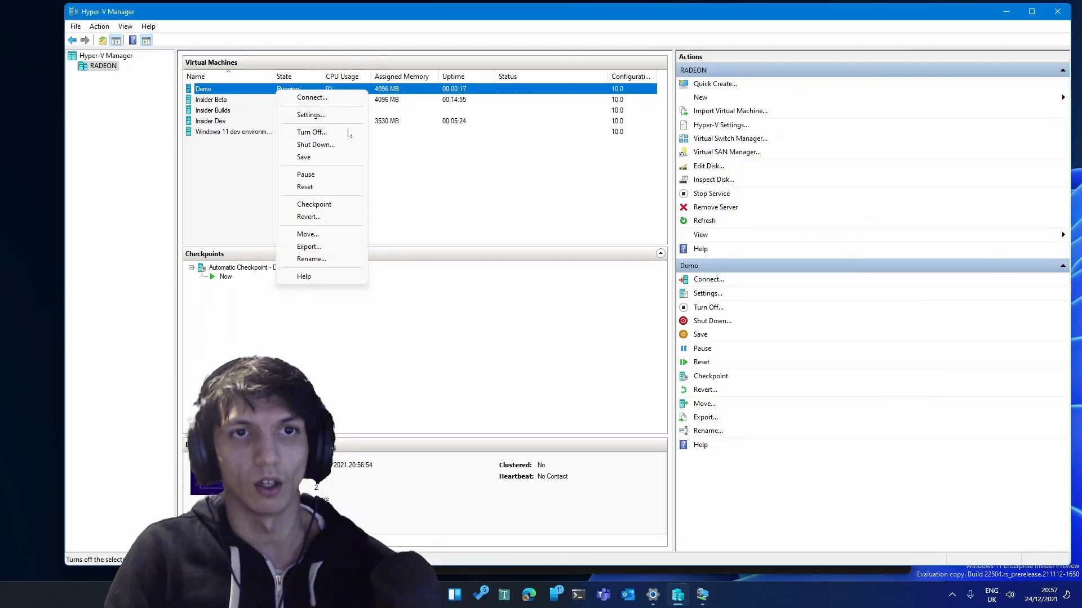
left_click(702, 597)
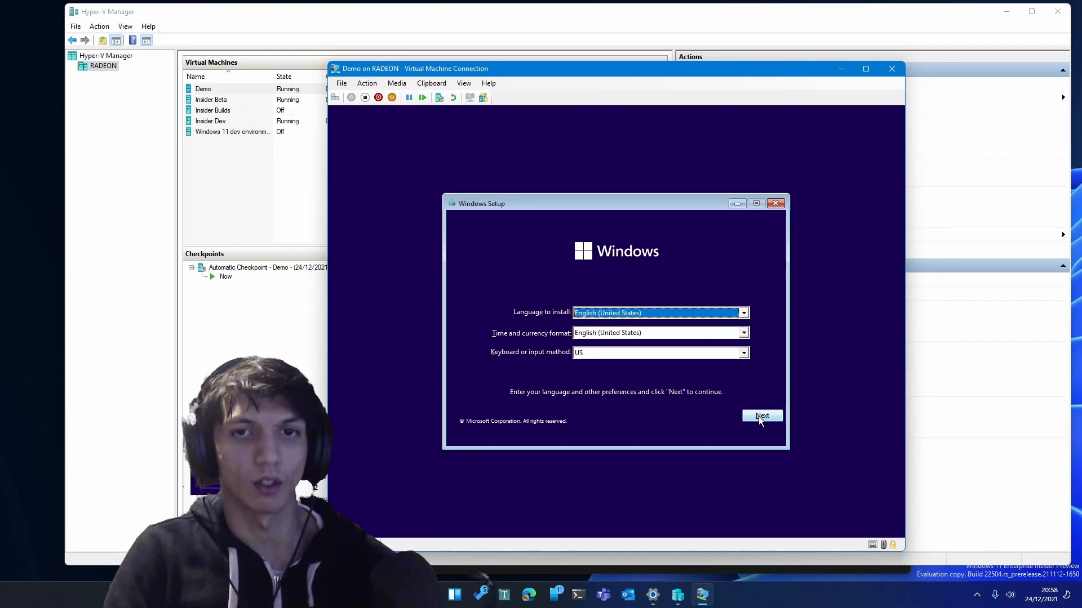
left_click(633, 335)
scroll(636, 360, "up", 2)
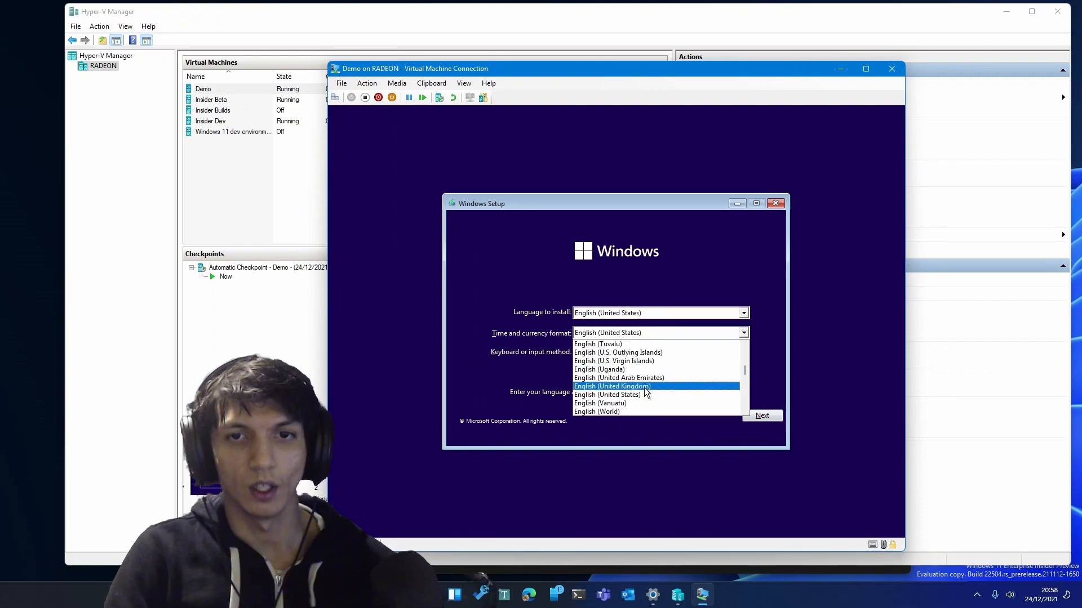
left_click(643, 381)
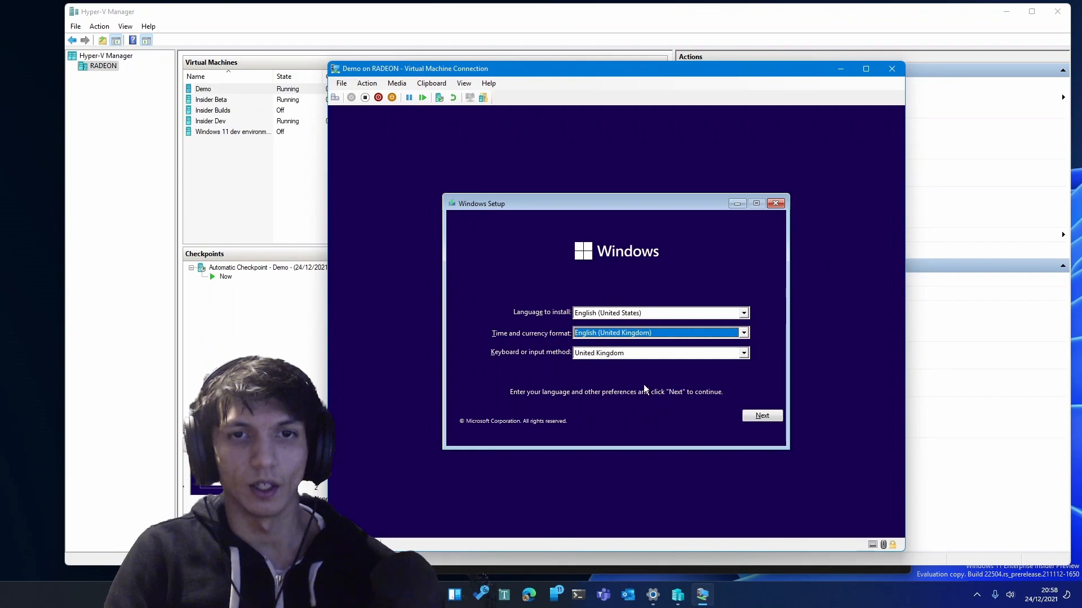
left_click(657, 339)
left_click(651, 350)
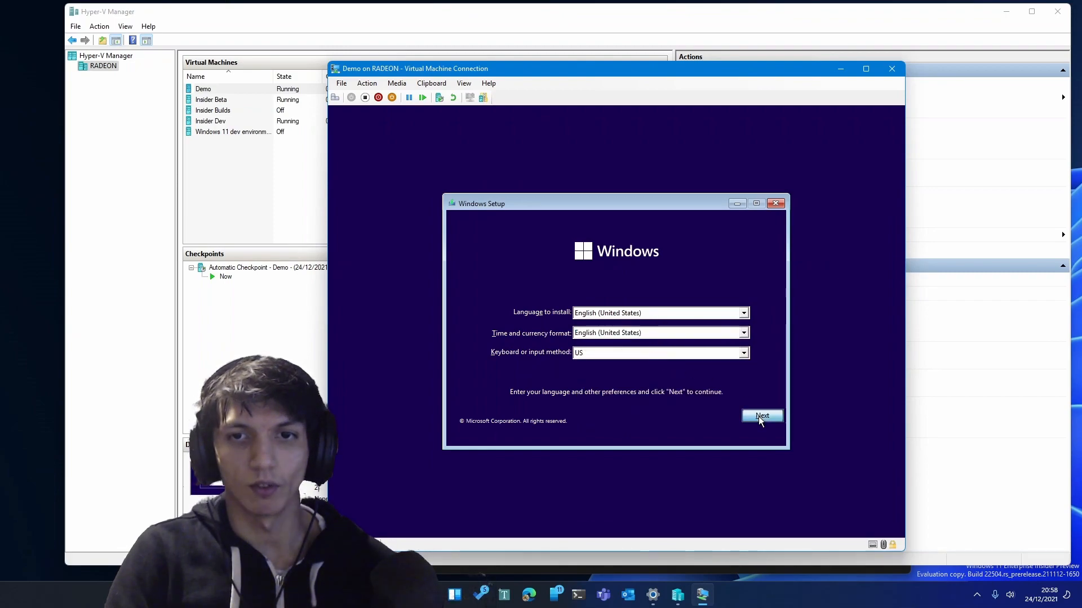
- Start the Windows installation without a product key and choose Windows 11 Pro as the edition
left_click(761, 415)
left_click(628, 329)
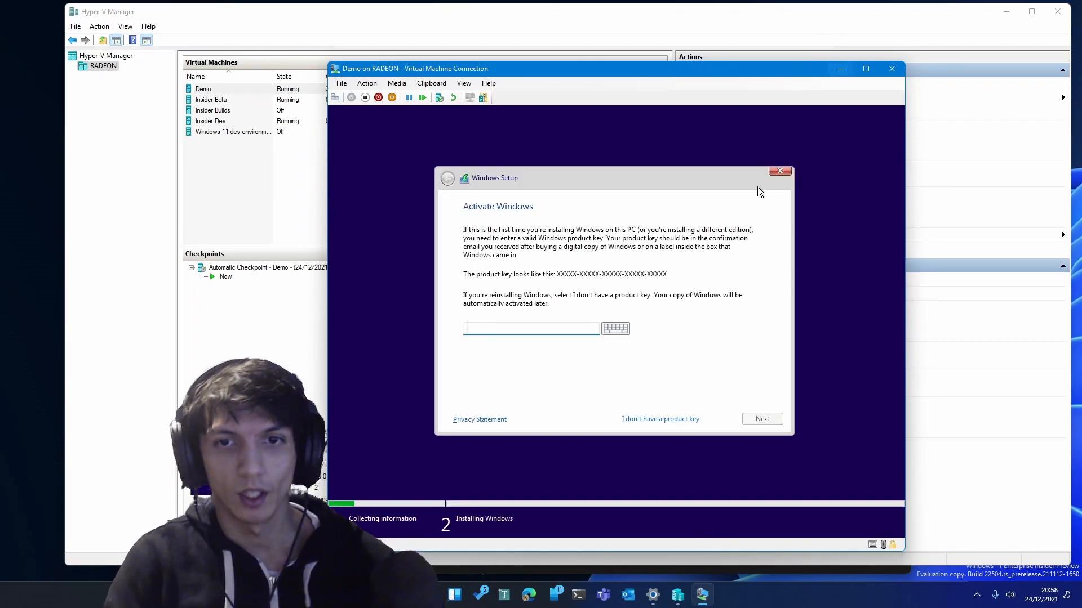
left_click(695, 417)
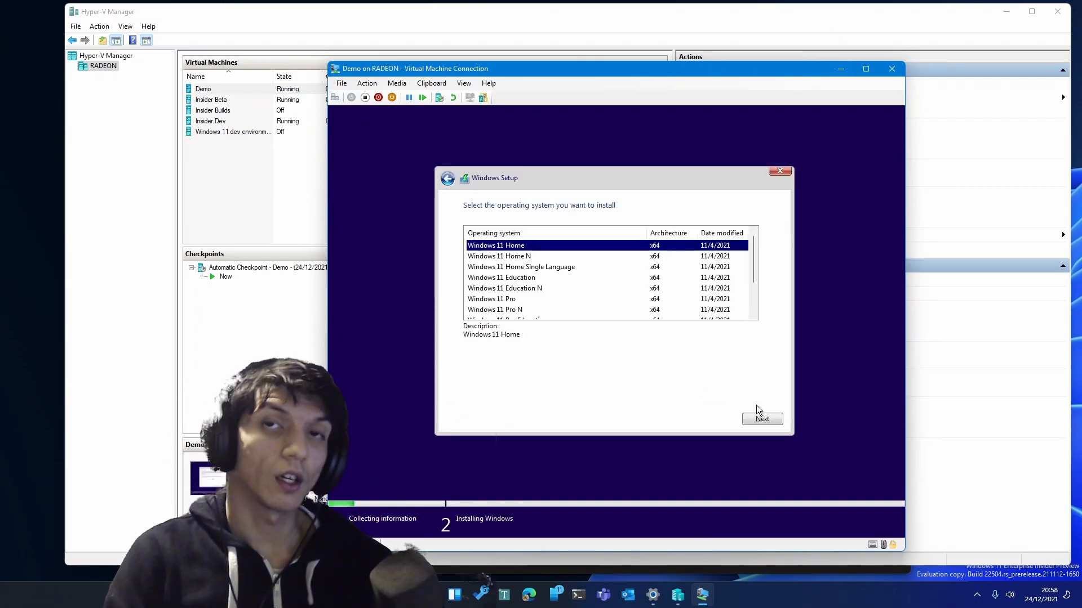
left_click(505, 301)
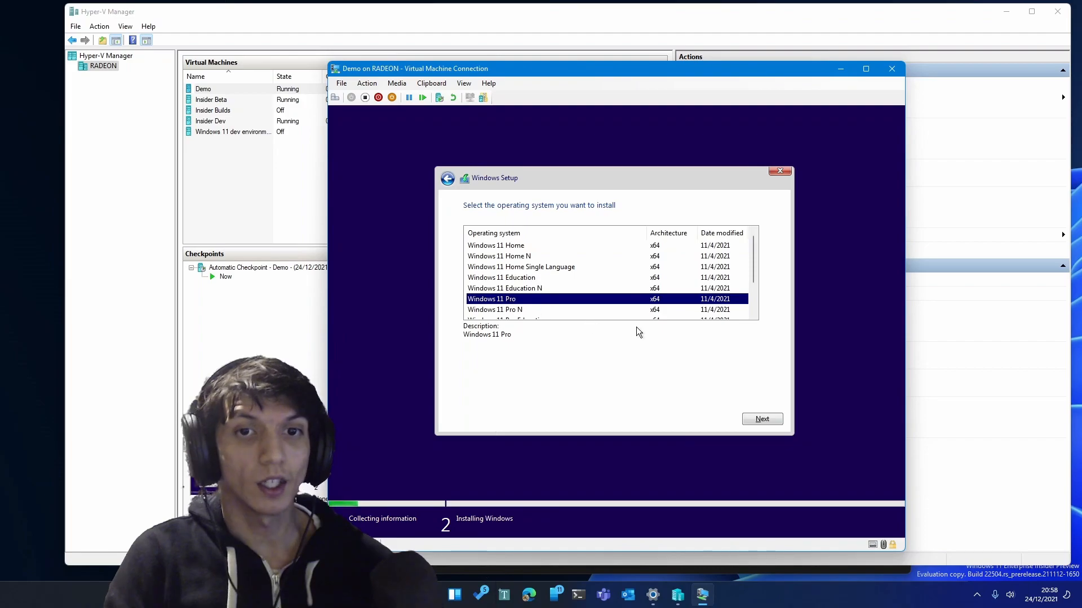
scroll(770, 424, "down", 1)
left_click(760, 419)
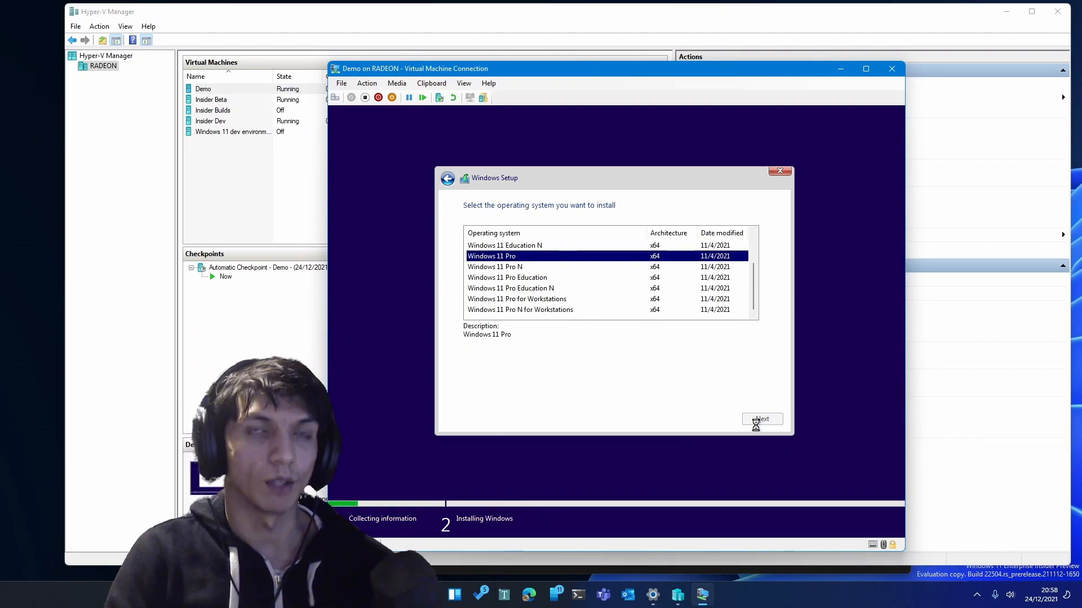
- Accept the Microsoft licence terms and start a custom, Windows-only installation on the unallocated space of Drive 0
left_click(572, 402)
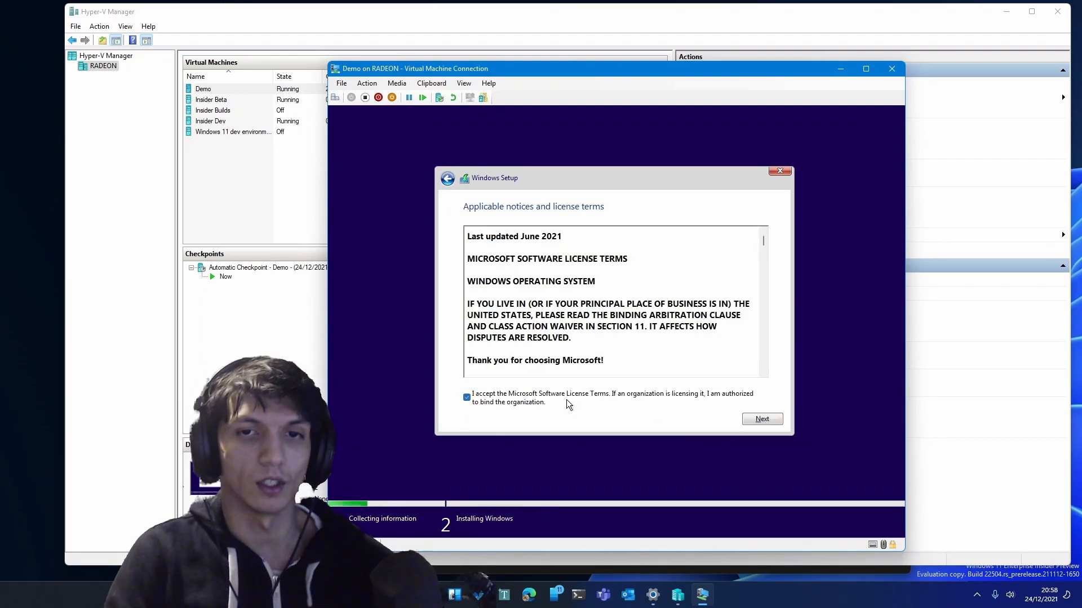
scroll(764, 252, "down", 4)
scroll(765, 250, "down", 5)
scroll(765, 250, "up", 5)
left_click(762, 419)
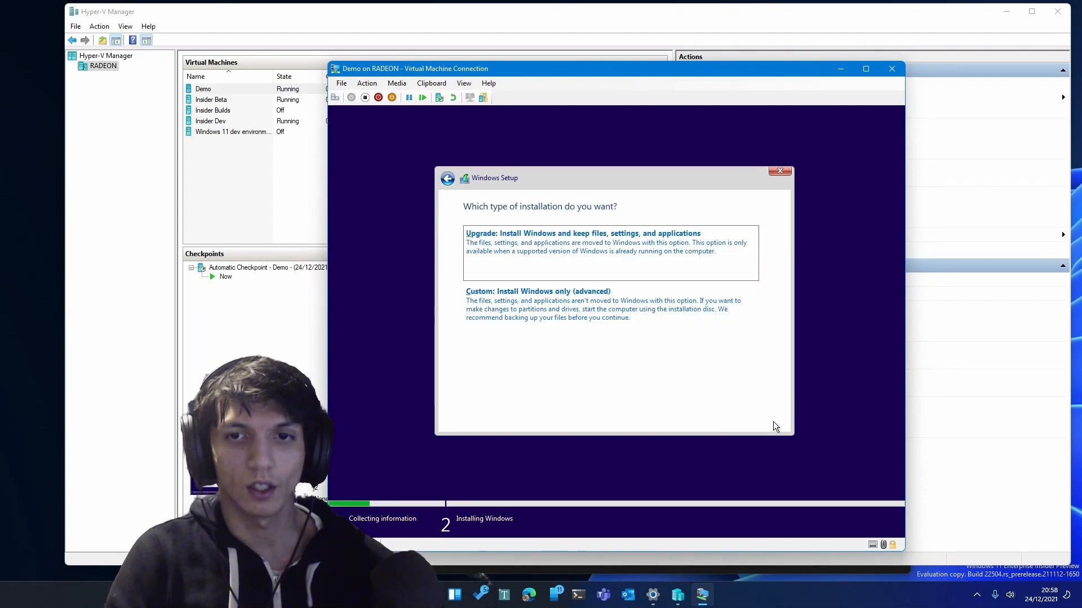
left_click(572, 309)
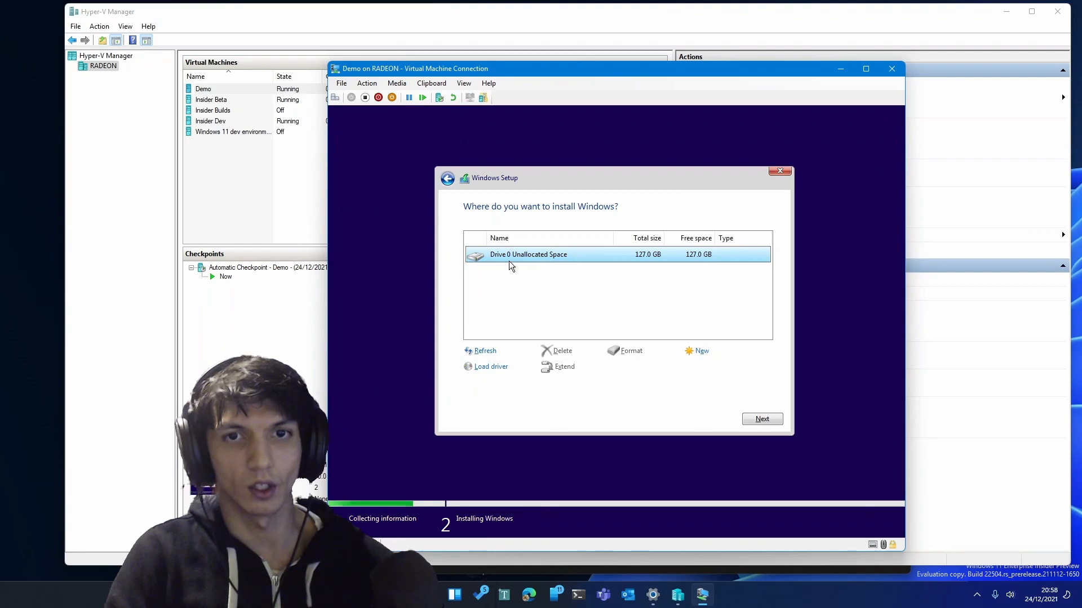
left_click(760, 419)
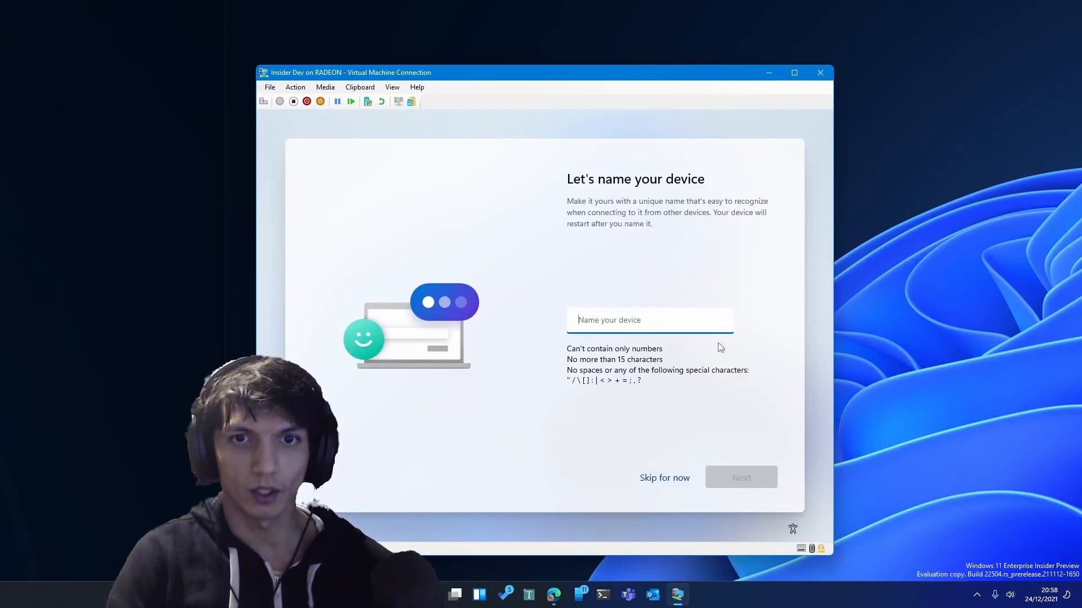
- Name the Insider Dev virtual machine's device InsiderDev and switch its connection window to a basic session
type("In")
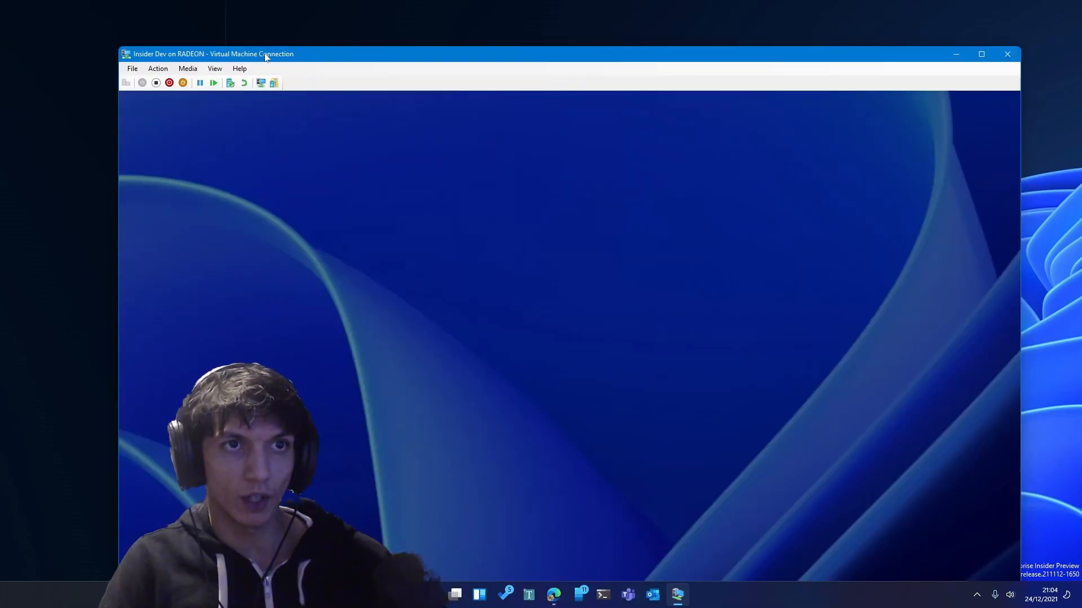
left_click_drag(265, 56, 311, 24)
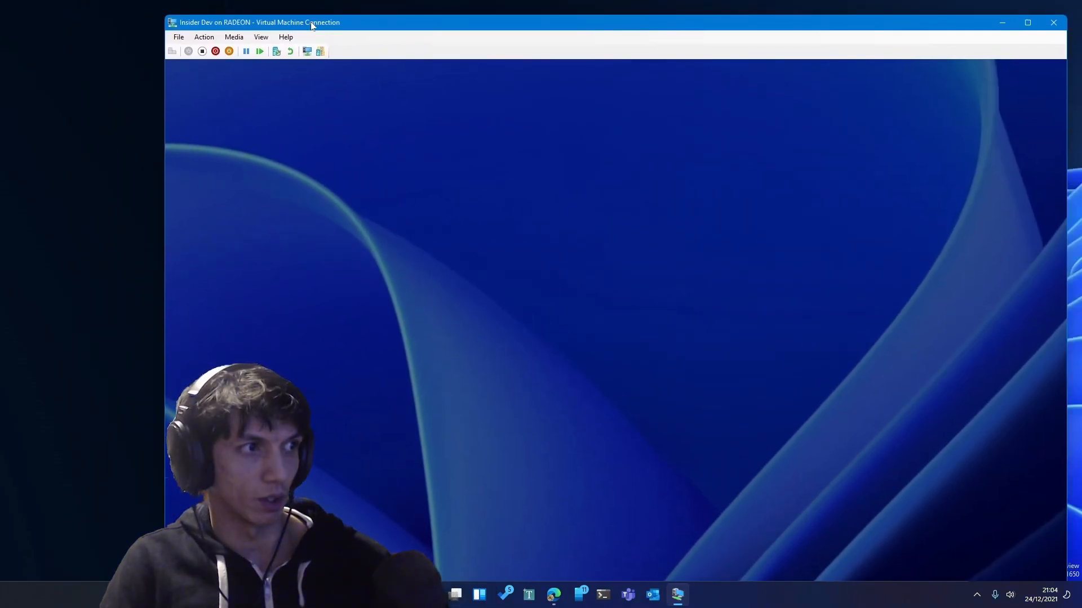
left_click(306, 54)
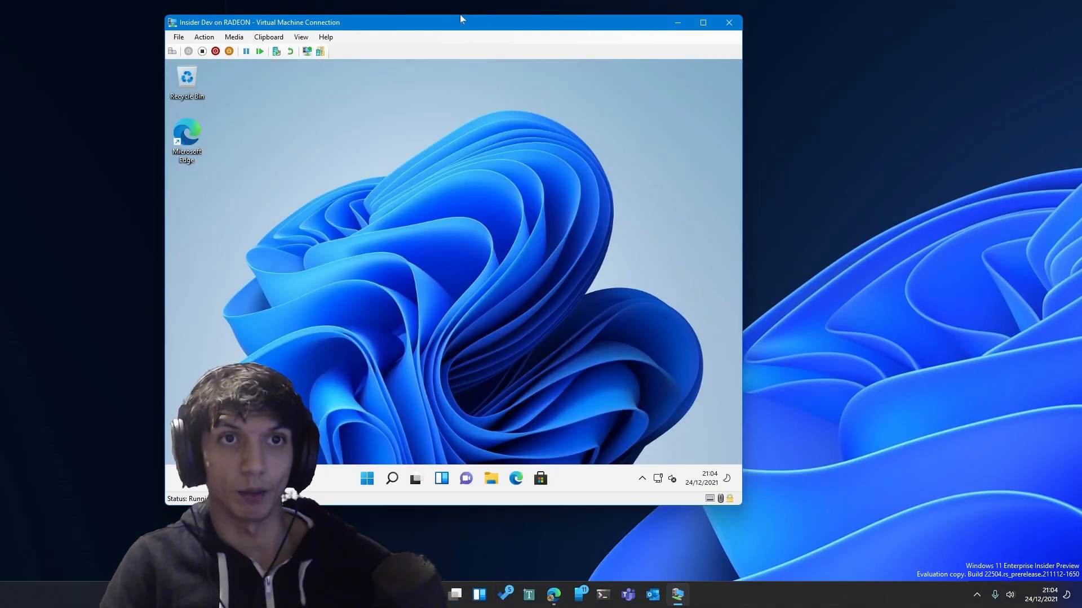
left_click_drag(459, 17, 598, 69)
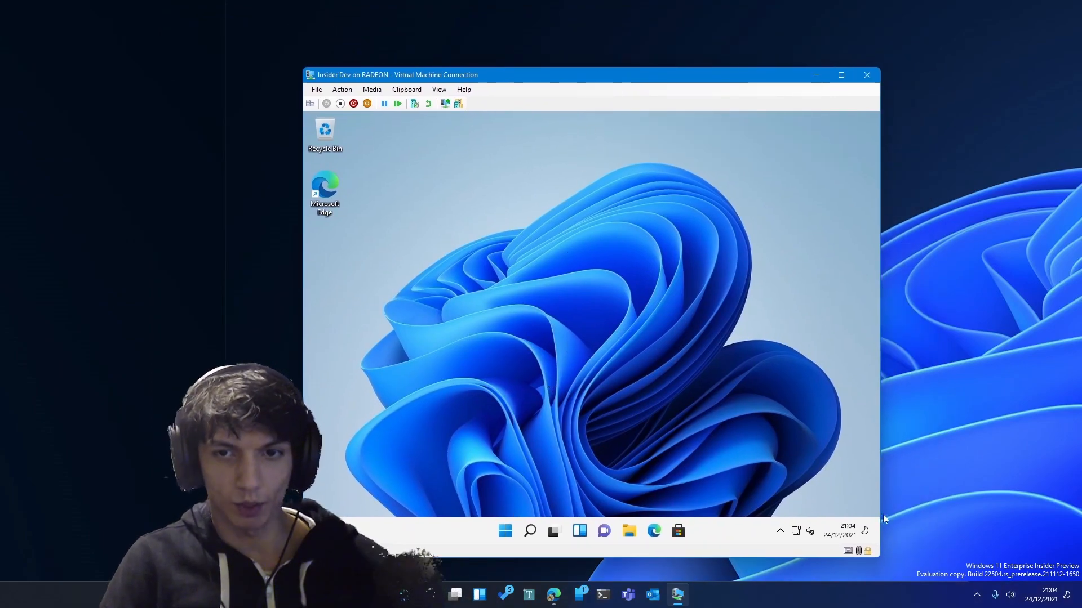
- Open the Windows Insider Program page of Windows Update in the virtual machine's Settings and maximize the window
key("super")
type("settings")
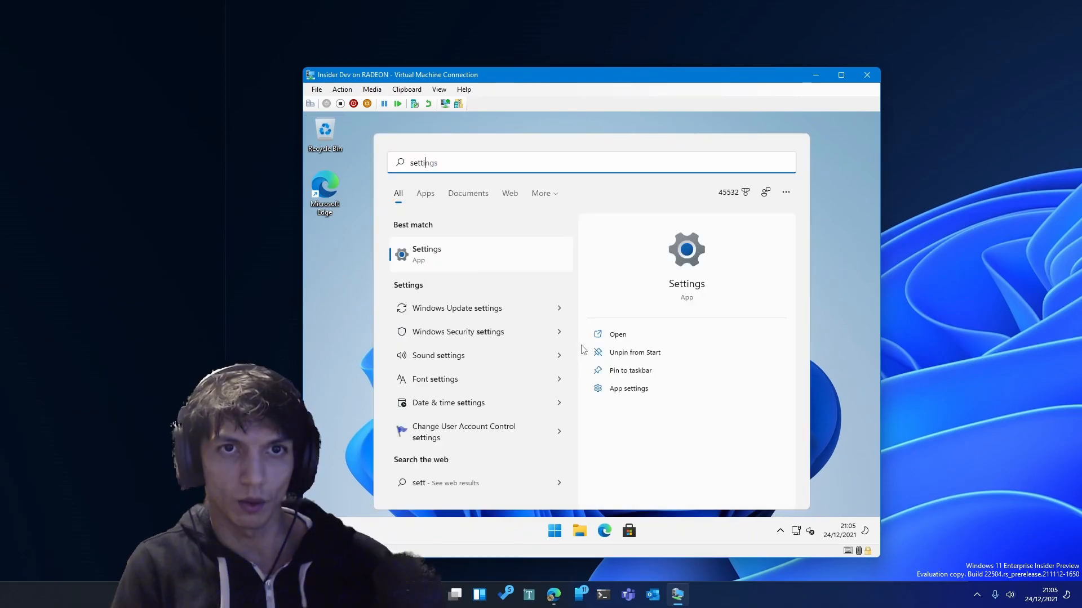
key("Return")
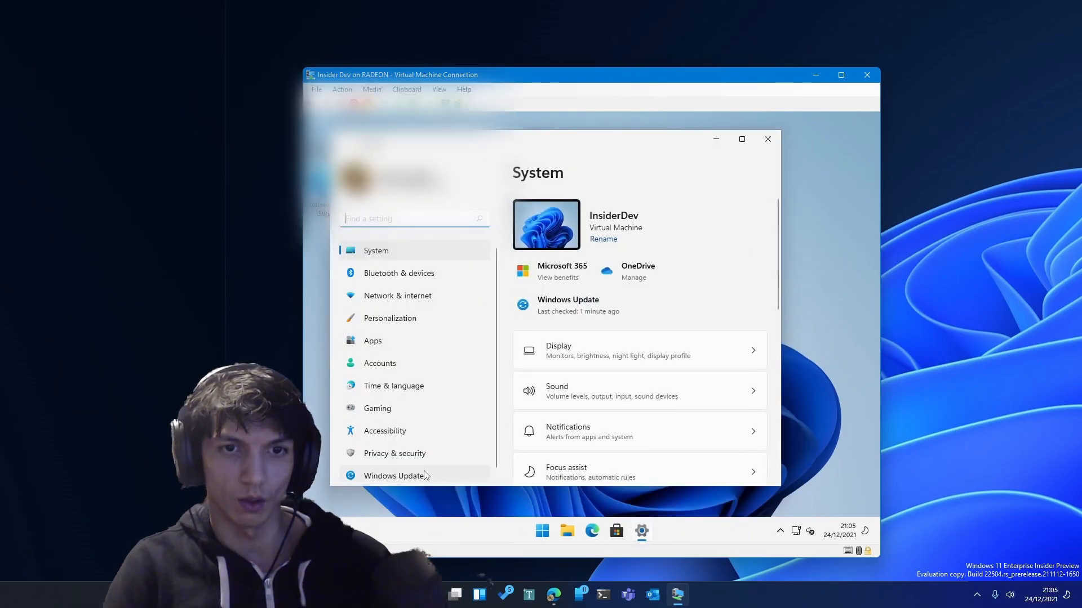
left_click(424, 476)
scroll(554, 410, "down", 5)
left_click(558, 409)
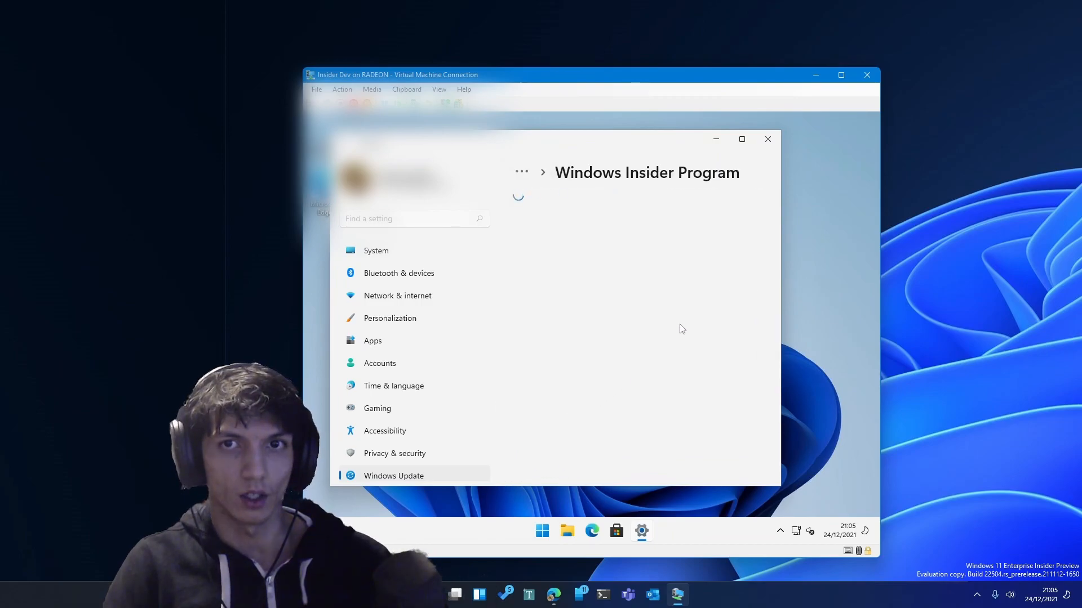
left_click(742, 139)
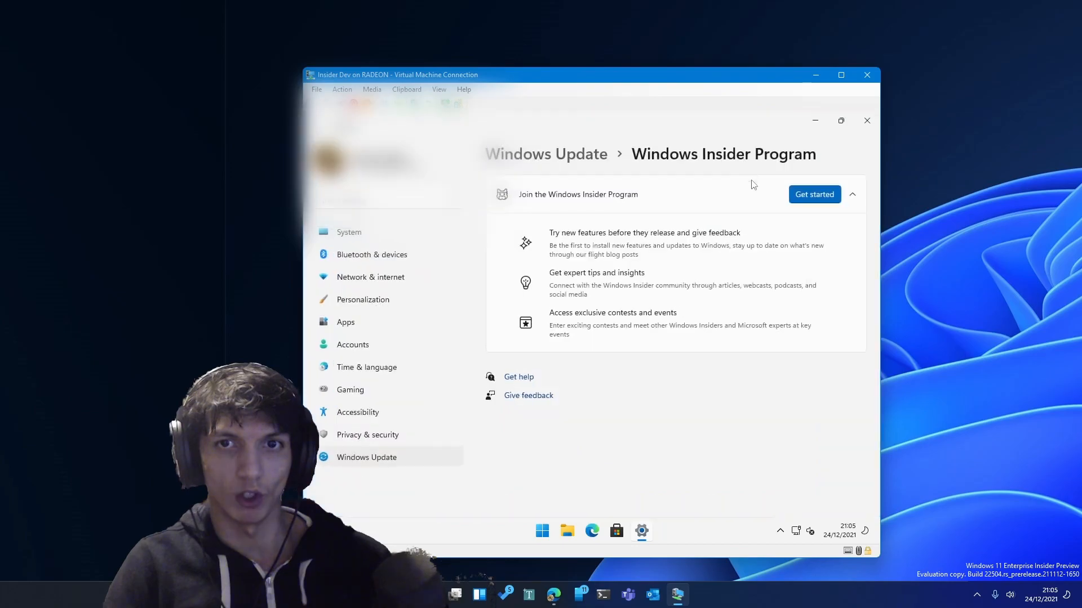
- Start joining the Windows Insider Program and link a Microsoft account
left_click(812, 205)
left_click(663, 311)
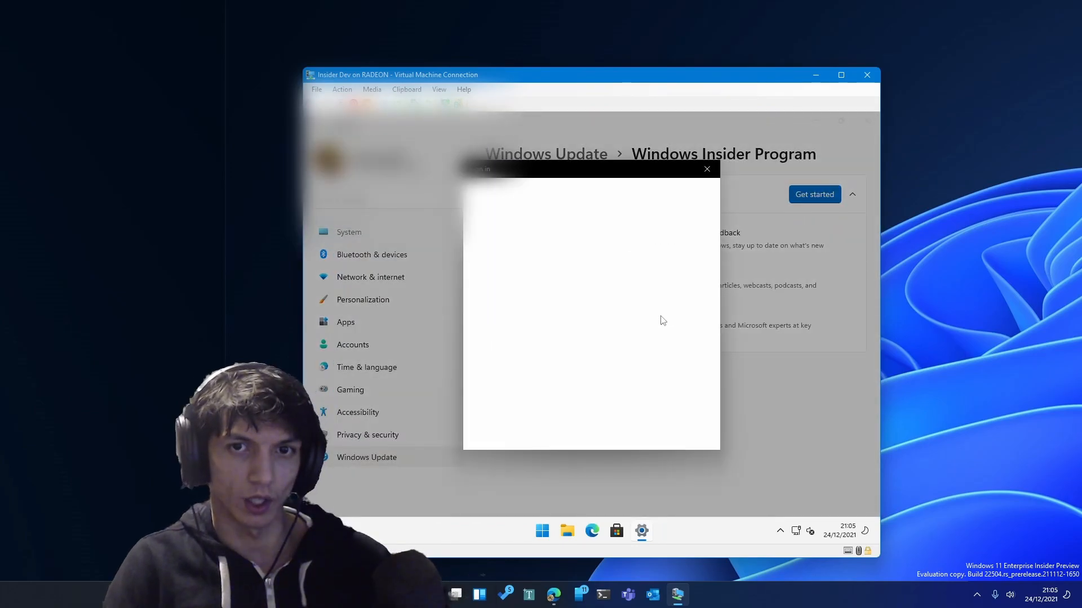
left_click(636, 426)
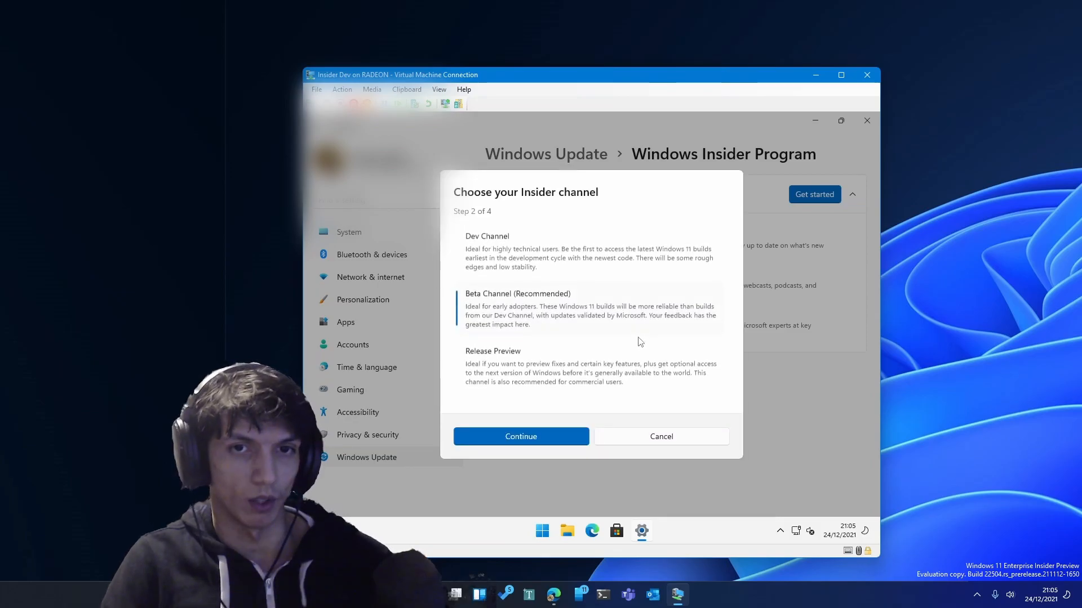
- Choose the Beta Channel as the device's Insider channel, after trying the Dev Channel option
left_click(608, 251)
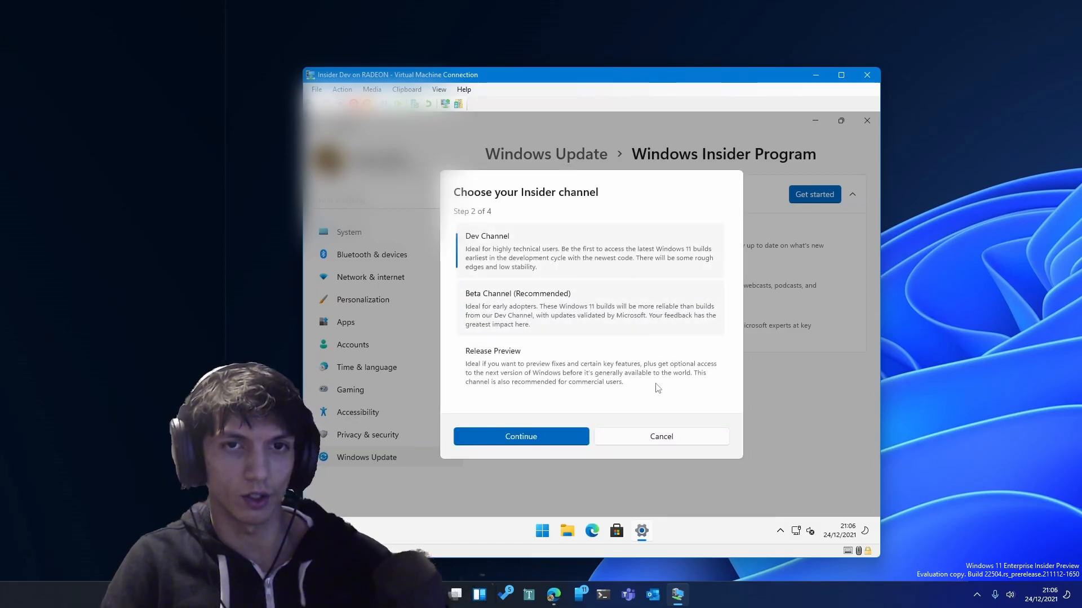
left_click(595, 310)
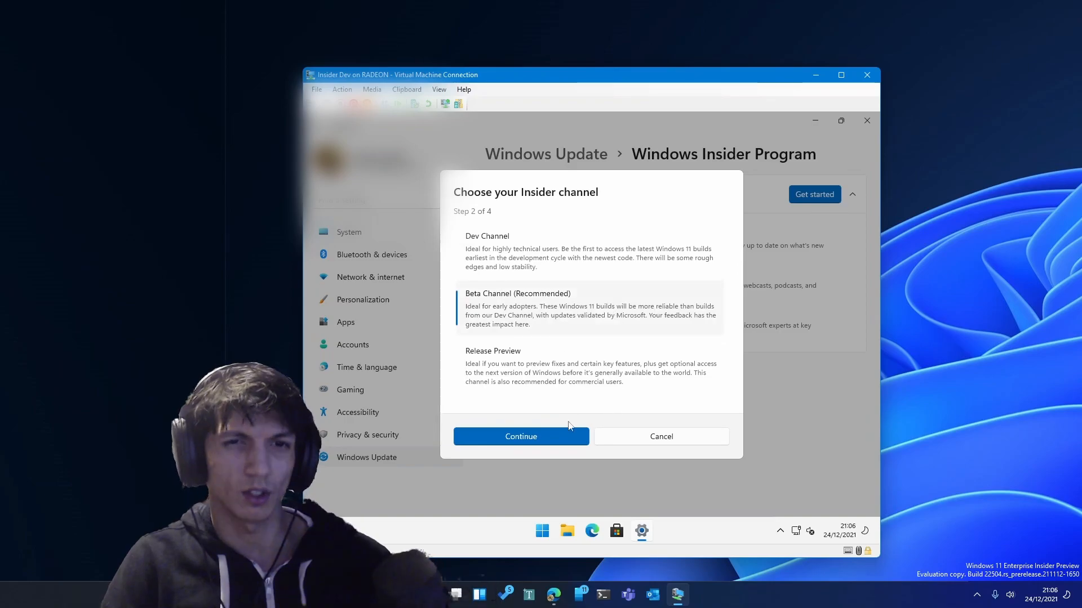
left_click(552, 439)
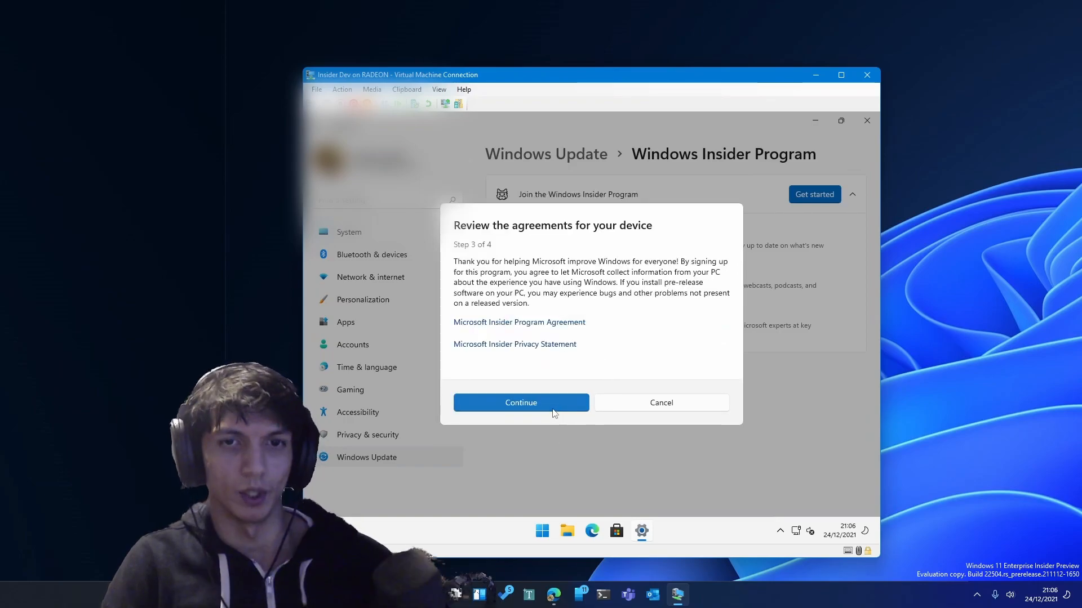
- Accept the Insider agreements for the device and restart the virtual machine to finish enrolment
left_click(553, 412)
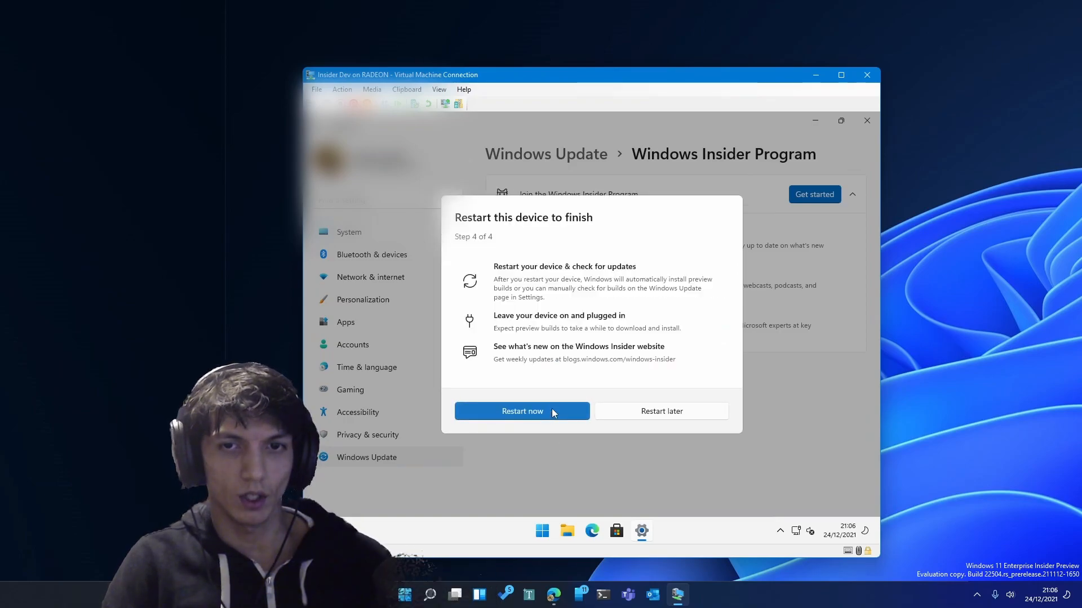
left_click(539, 410)
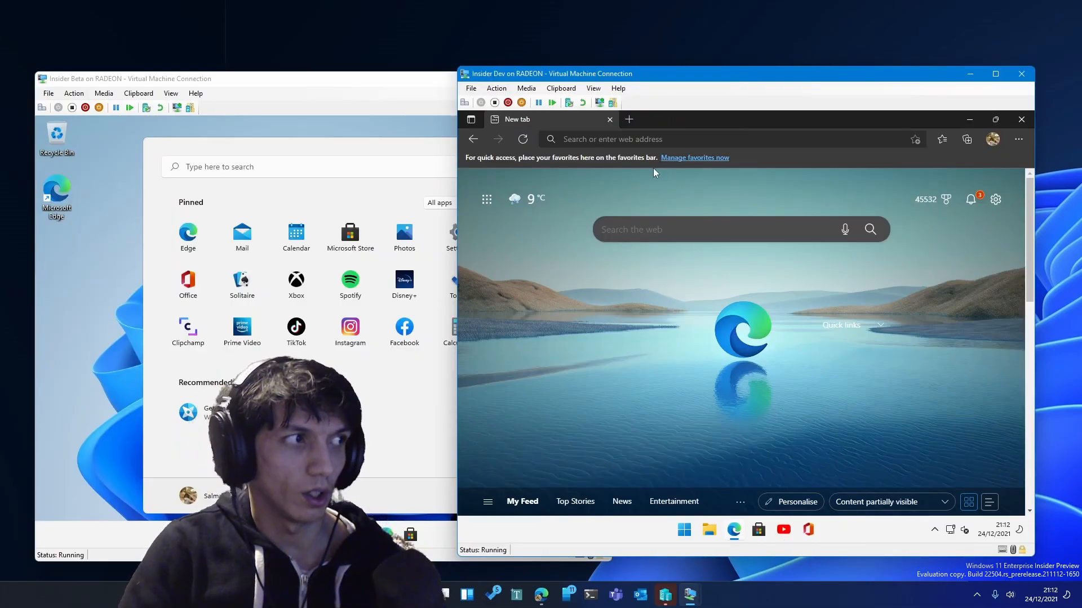
- Open YouTube inside the Insider Dev virtual machine and return focus to the host desktop
left_click(626, 139)
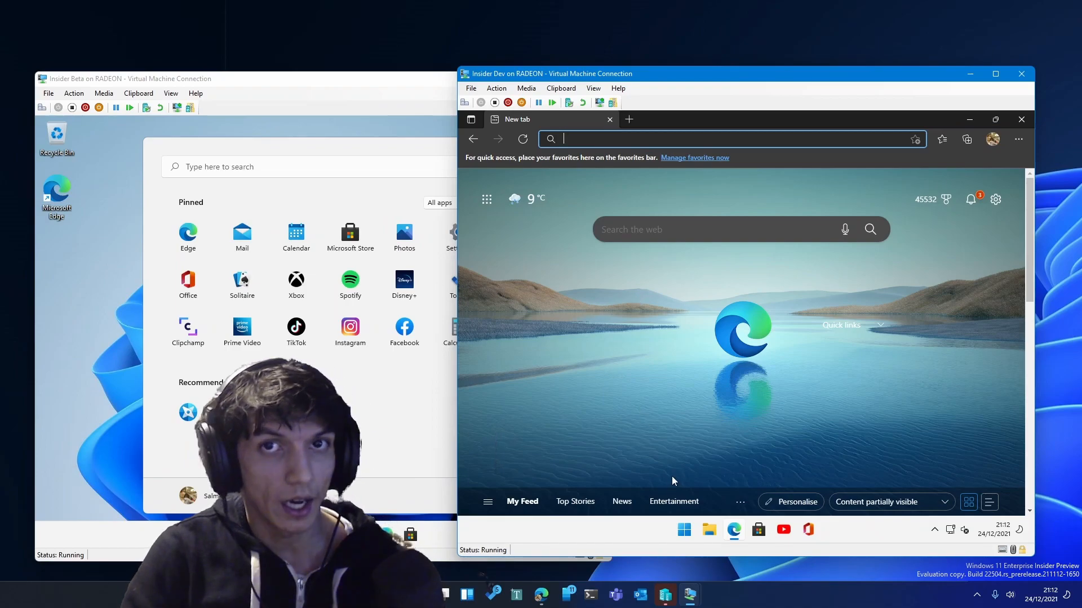
left_click(783, 530)
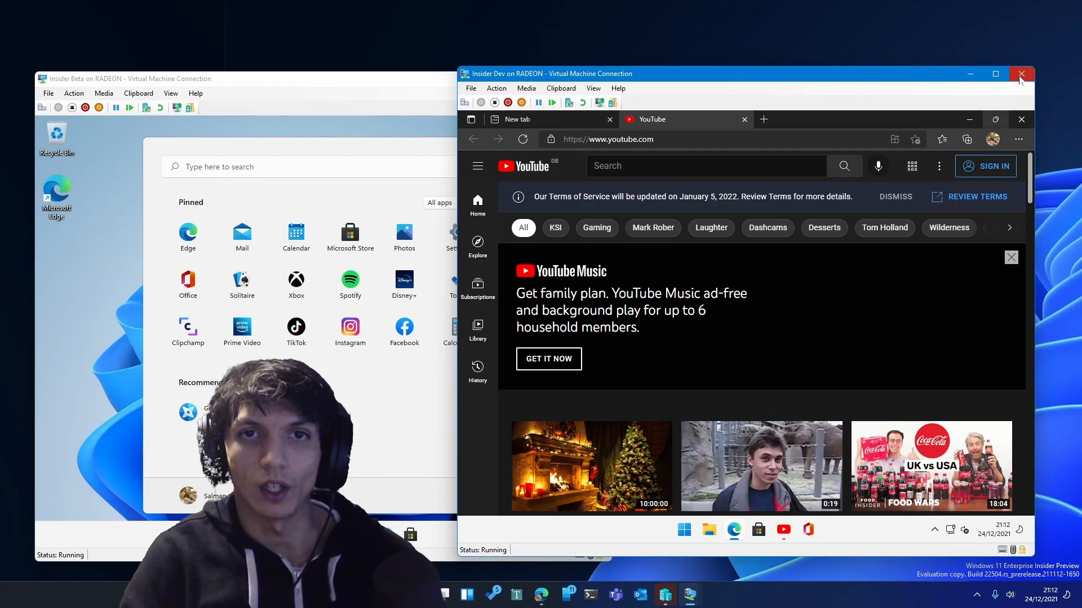
left_click(408, 42)
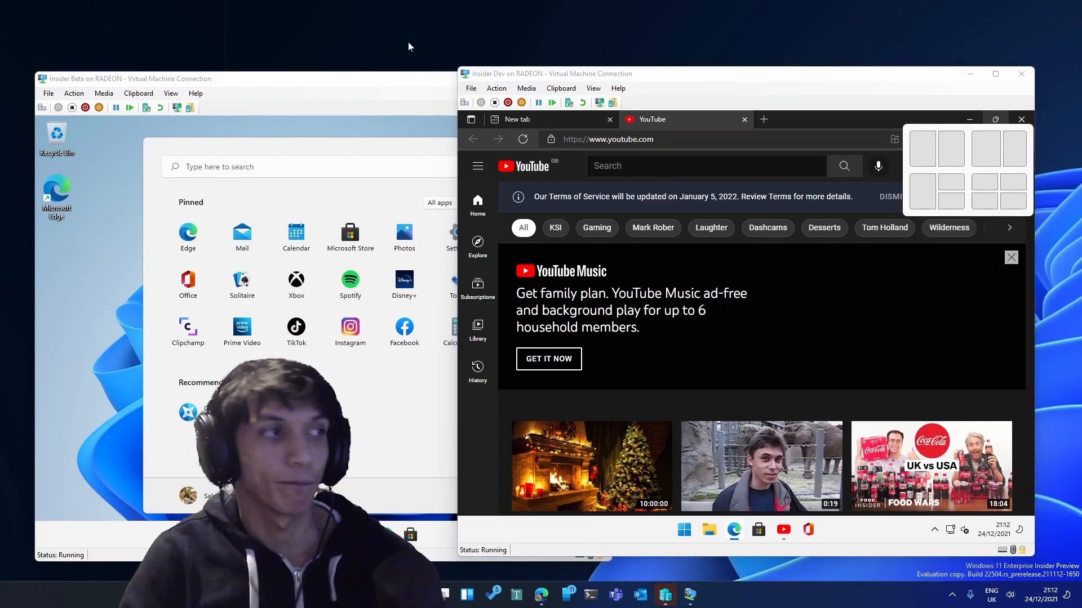